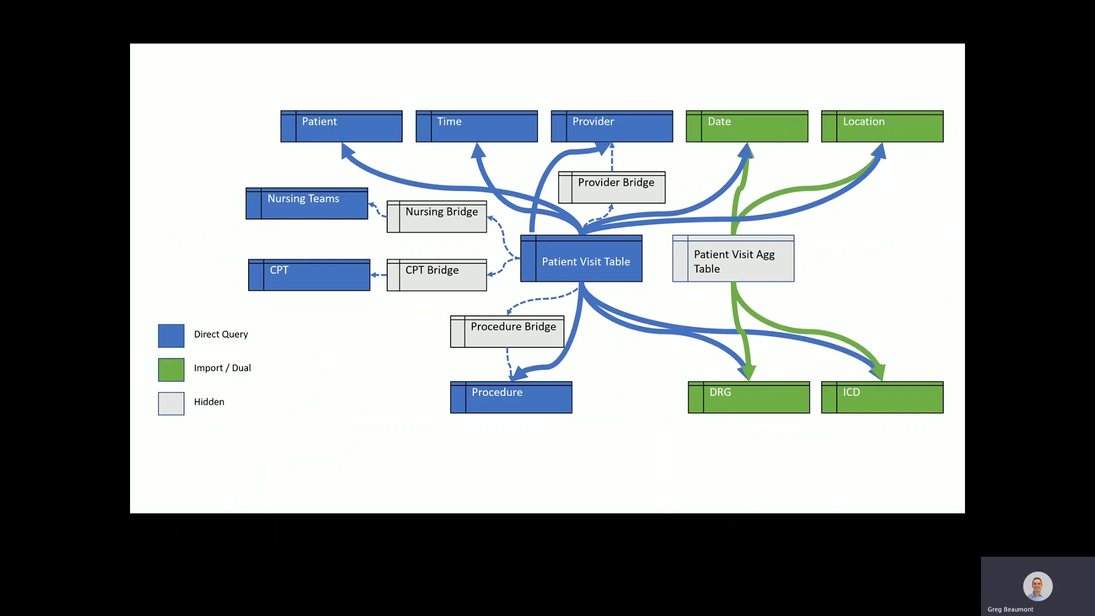
Step: Leave the diagram slide and bring up the Speed Test folder listing the Medicare Part D and DQ1–DQ4 - P files
key("alt+Tab")
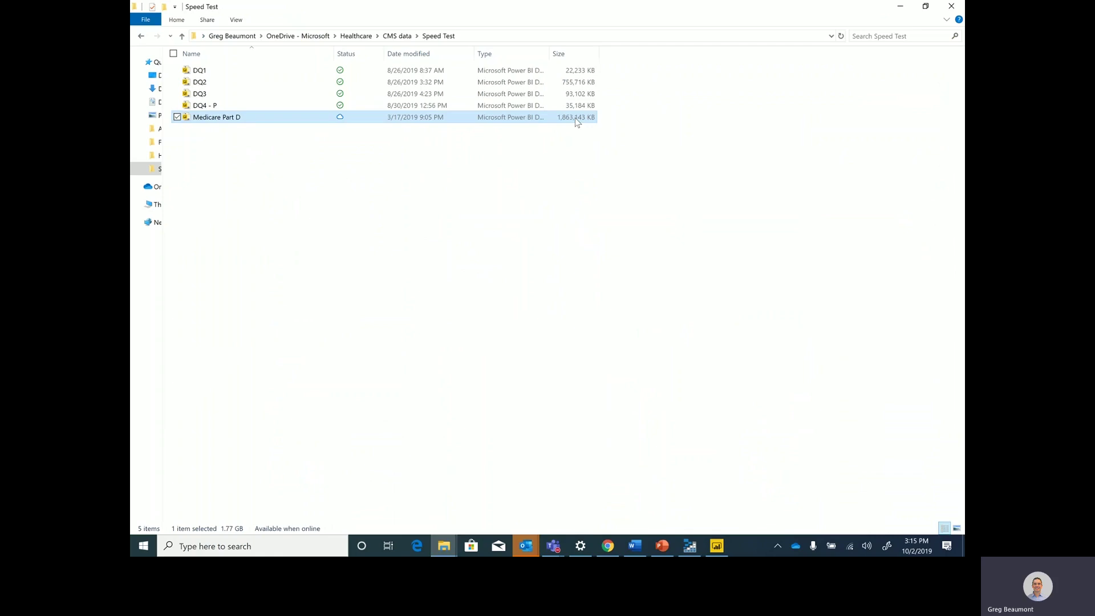
Step: Select the 34.3 MB DQ4 - P report file in the Speed Test folder
left_click(573, 109)
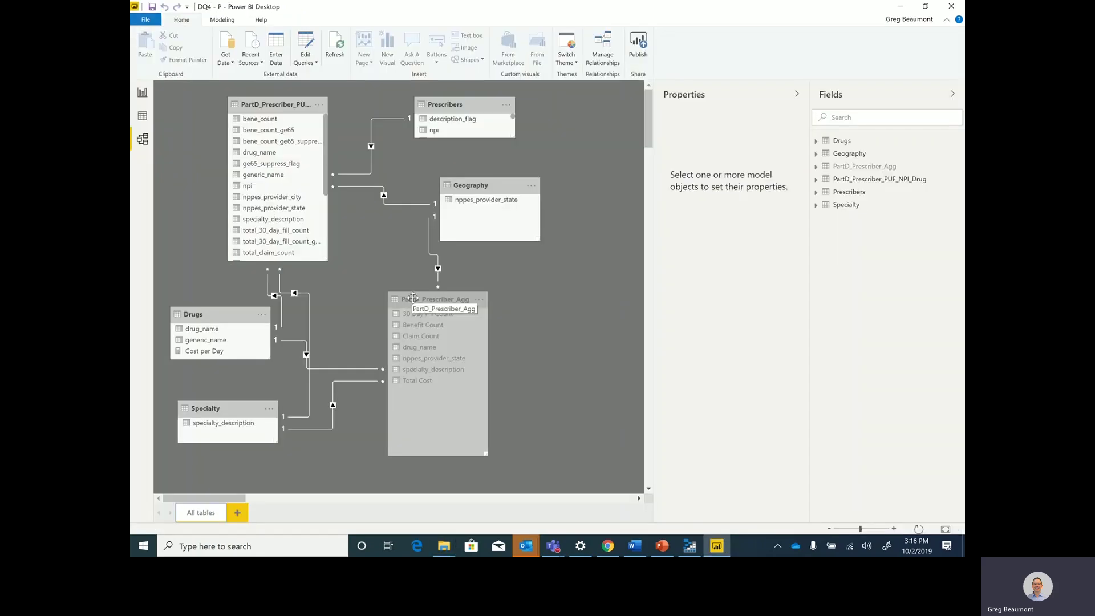
Step: Compare storage modes: PartD_Prescriber_Agg shows Import and PartD_Prescriber_PUF_NPI_Drug shows DirectQuery
left_click(413, 298)
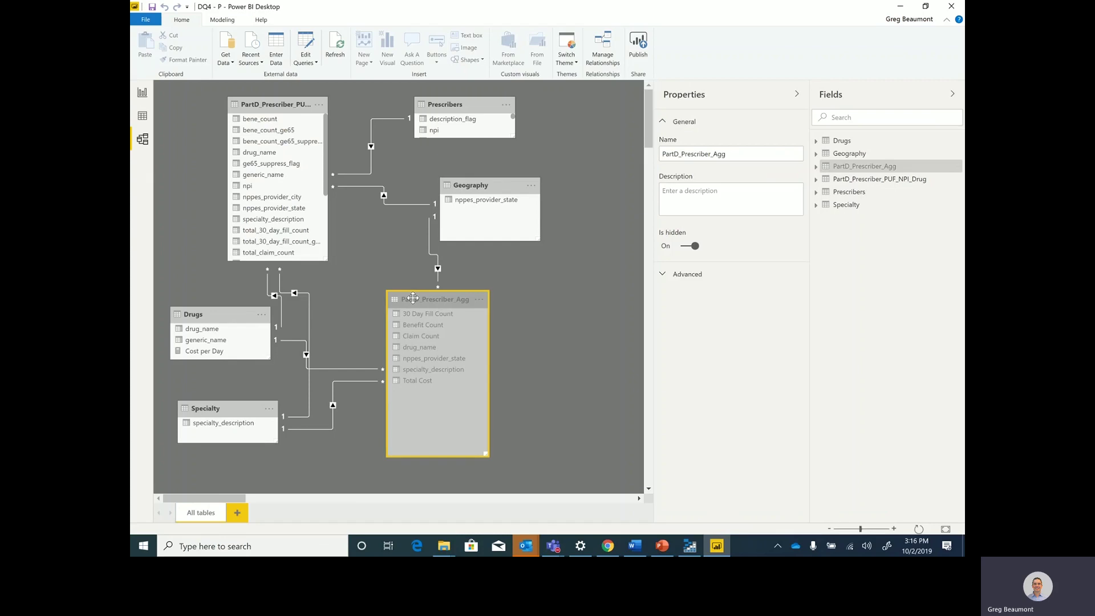
left_click(665, 274)
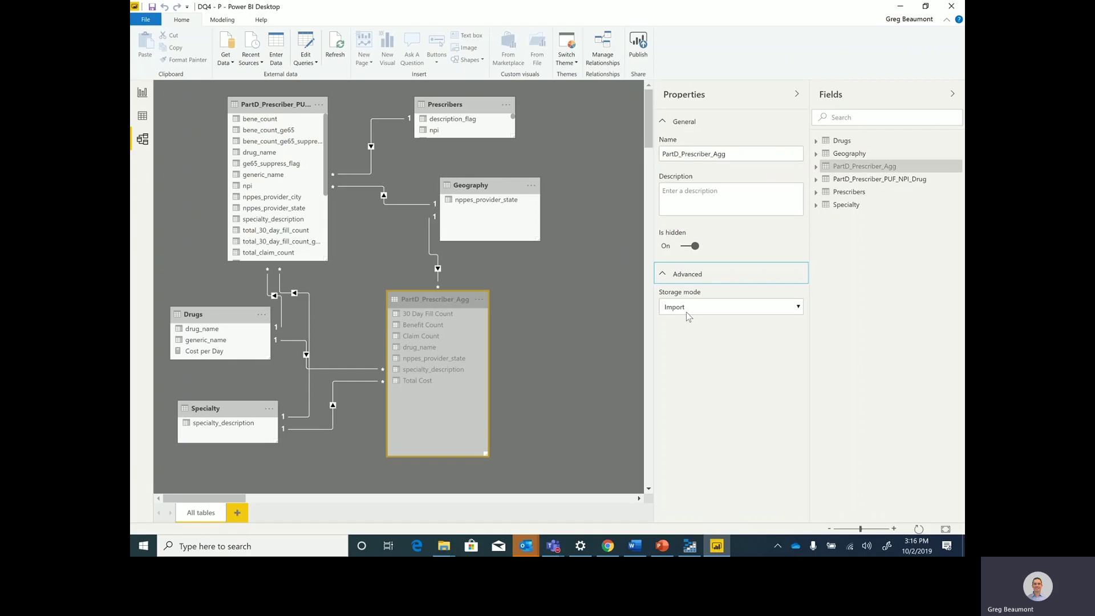
left_click(280, 103)
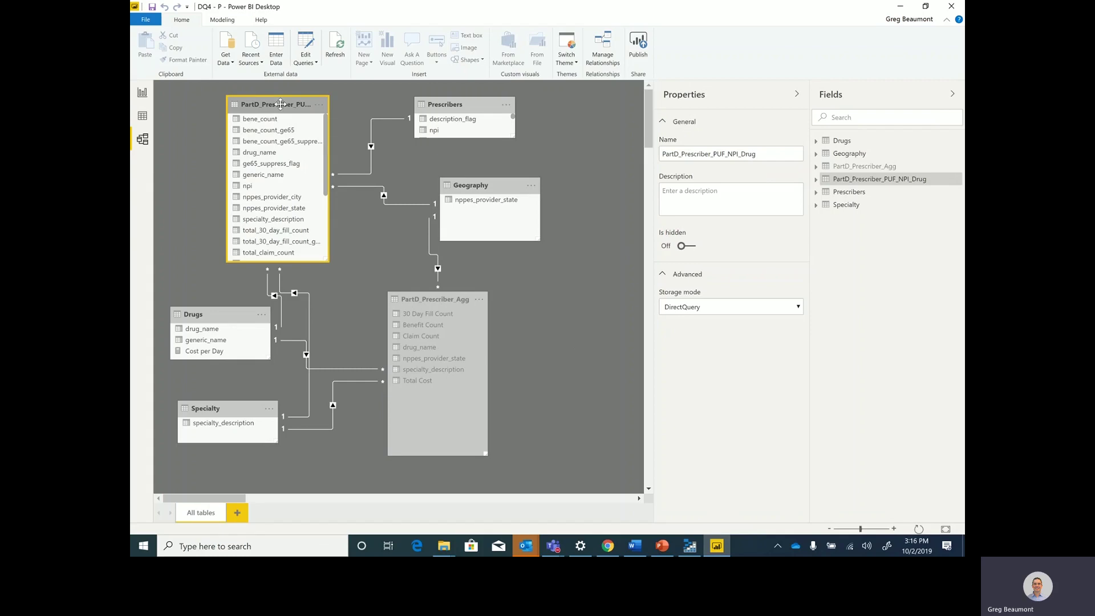
right_click(425, 300)
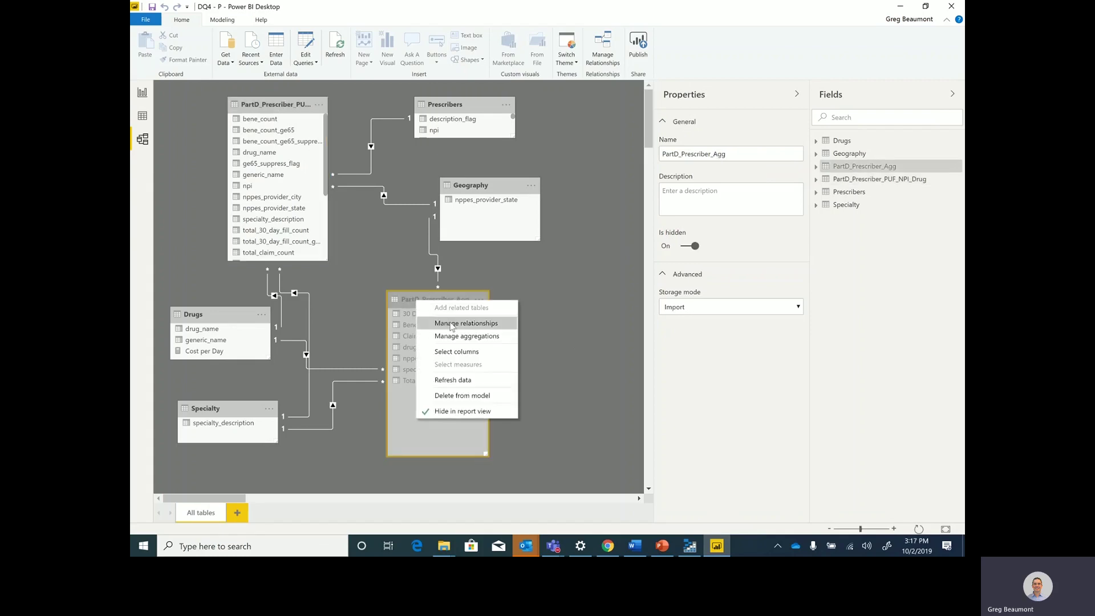
left_click(456, 409)
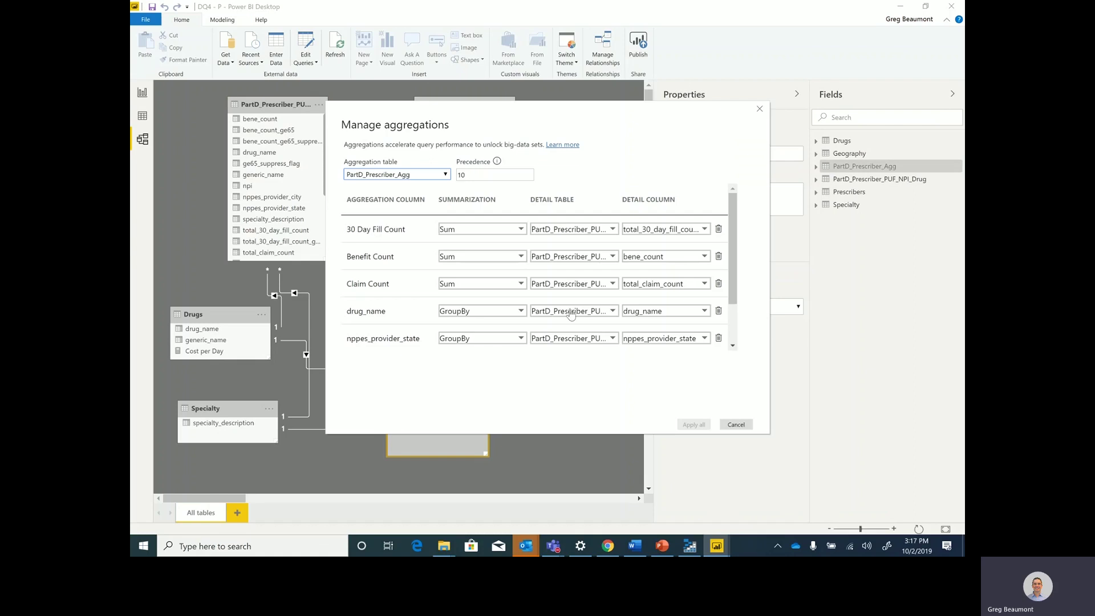
left_click_drag(730, 258, 738, 305)
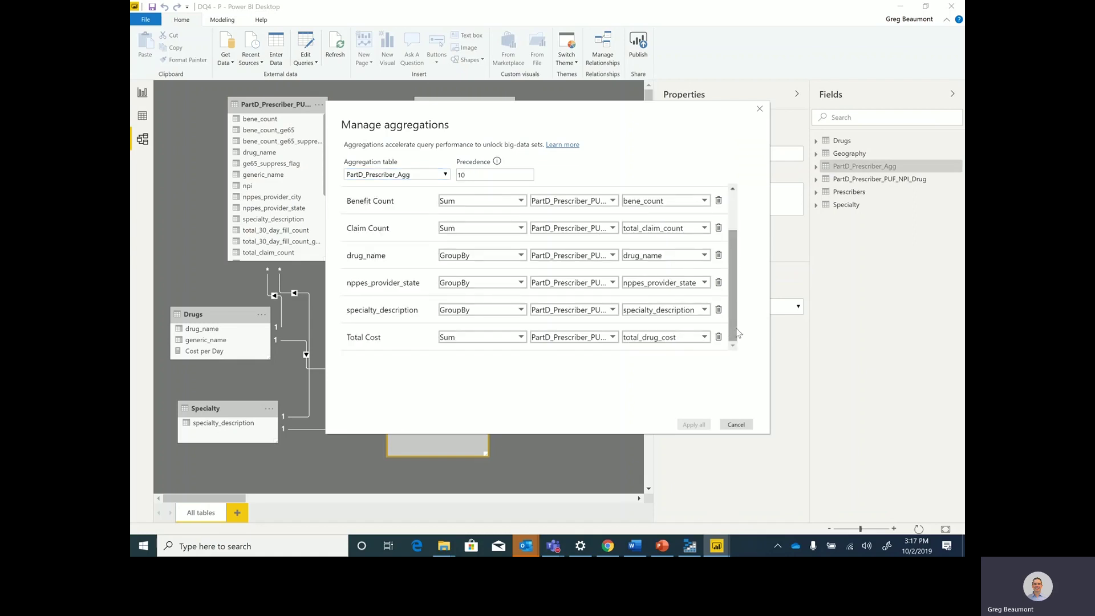
left_click(735, 425)
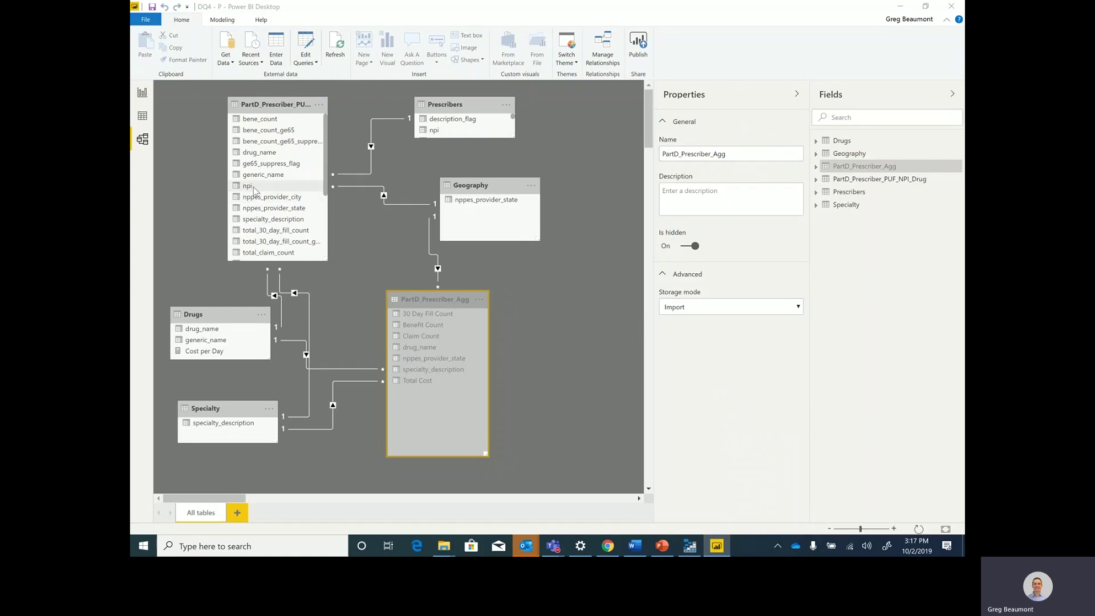
Step: Show PartD_Prescriber_Agg's imported rows (drug names, Family Practice, claim counts, costs) in Data view
left_click(142, 116)
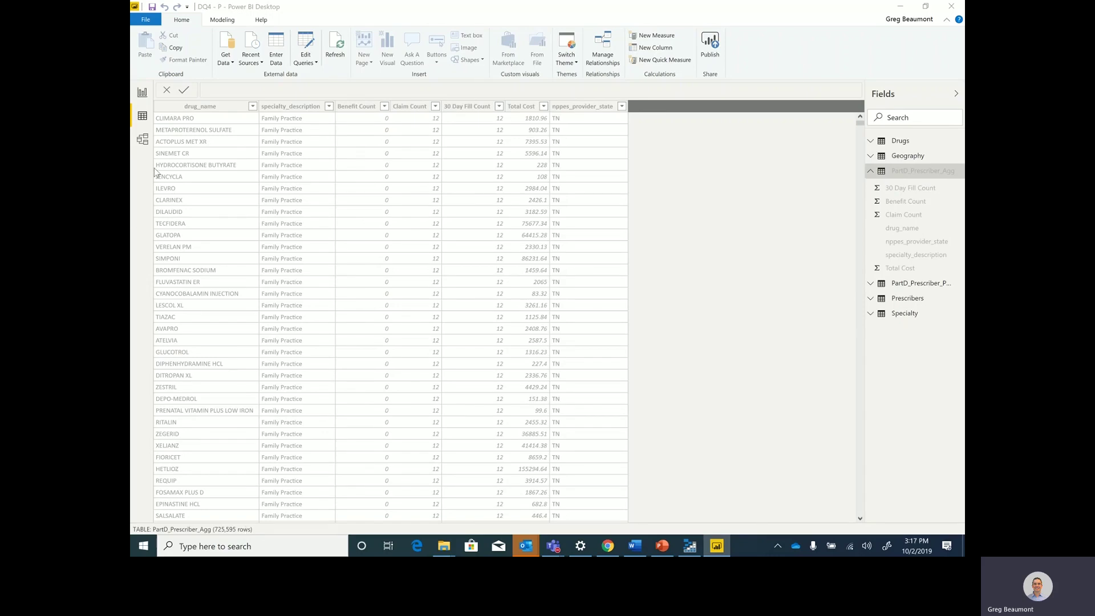
left_click(143, 140)
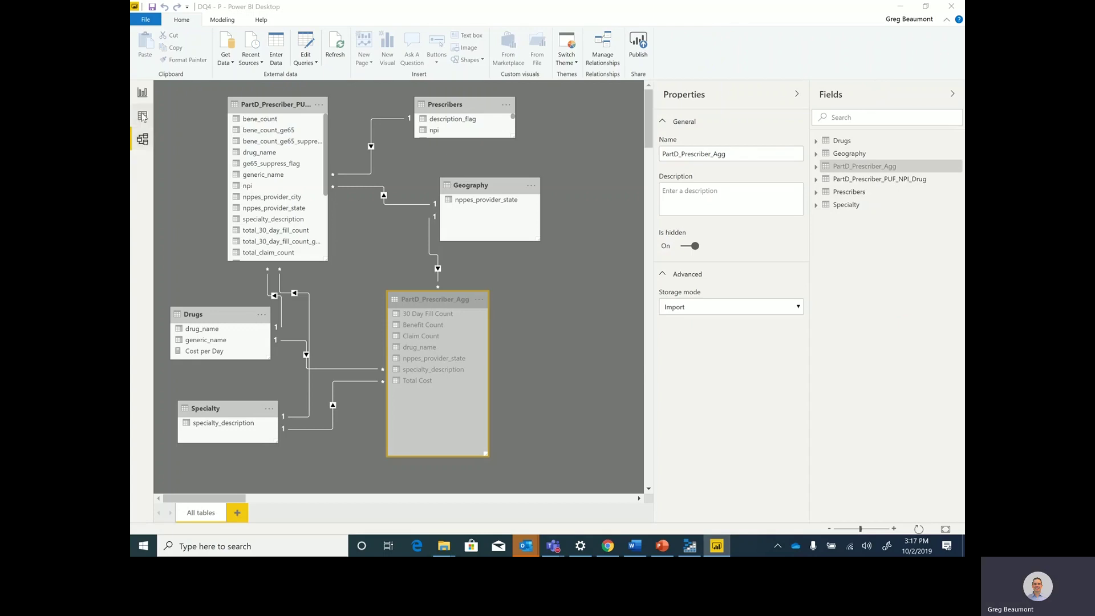
left_click(143, 118)
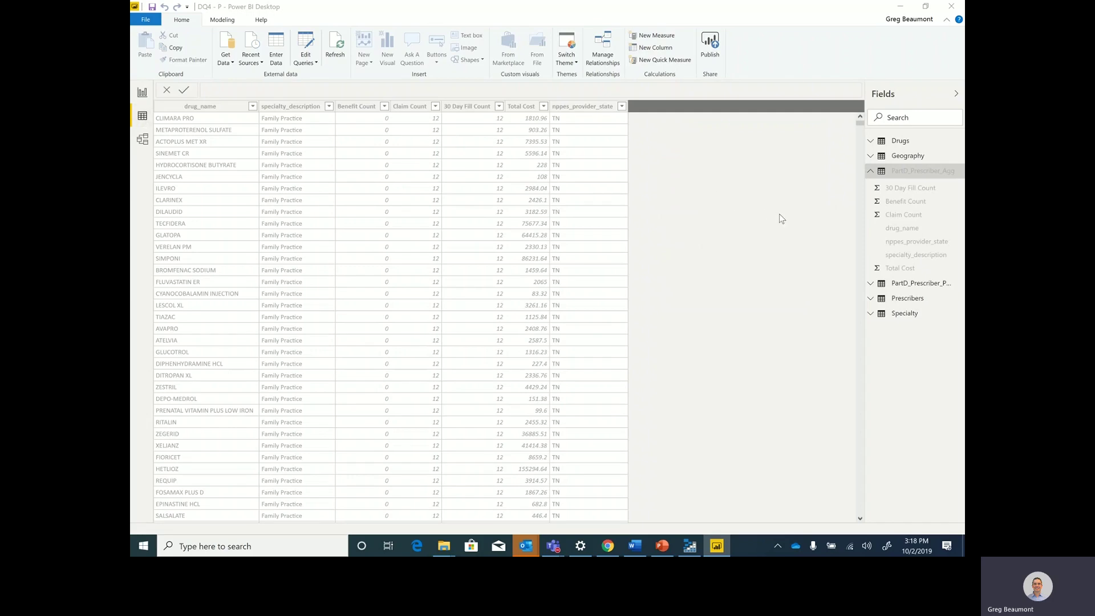
Step: Inspect the Total Claims DAX on PartD_Prescriber_PUF_NPI_Drug, then go back to the model diagram
left_click(871, 284)
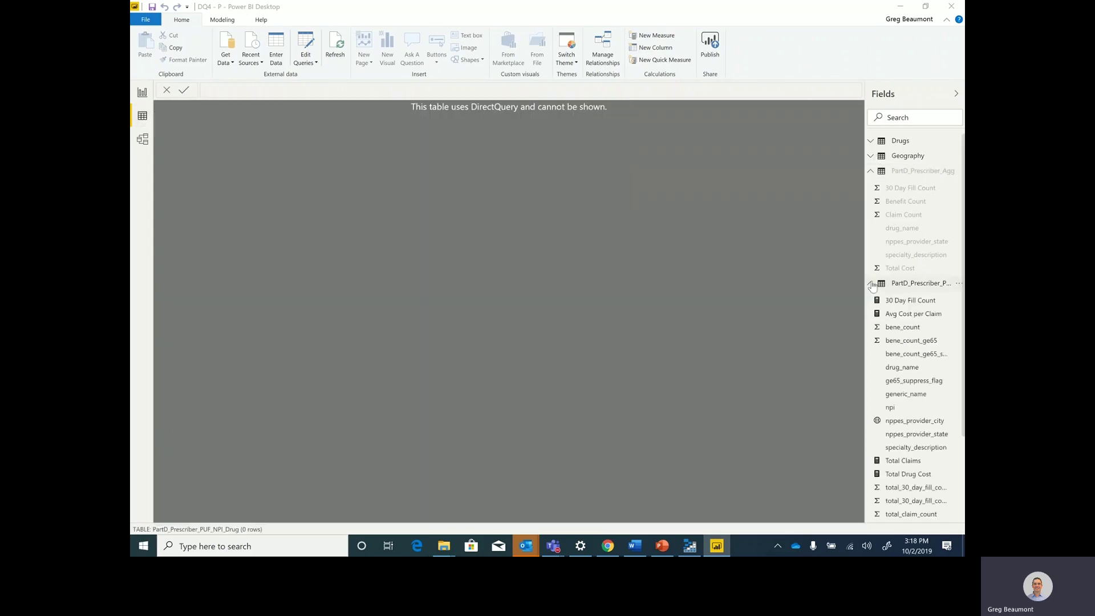
left_click(900, 461)
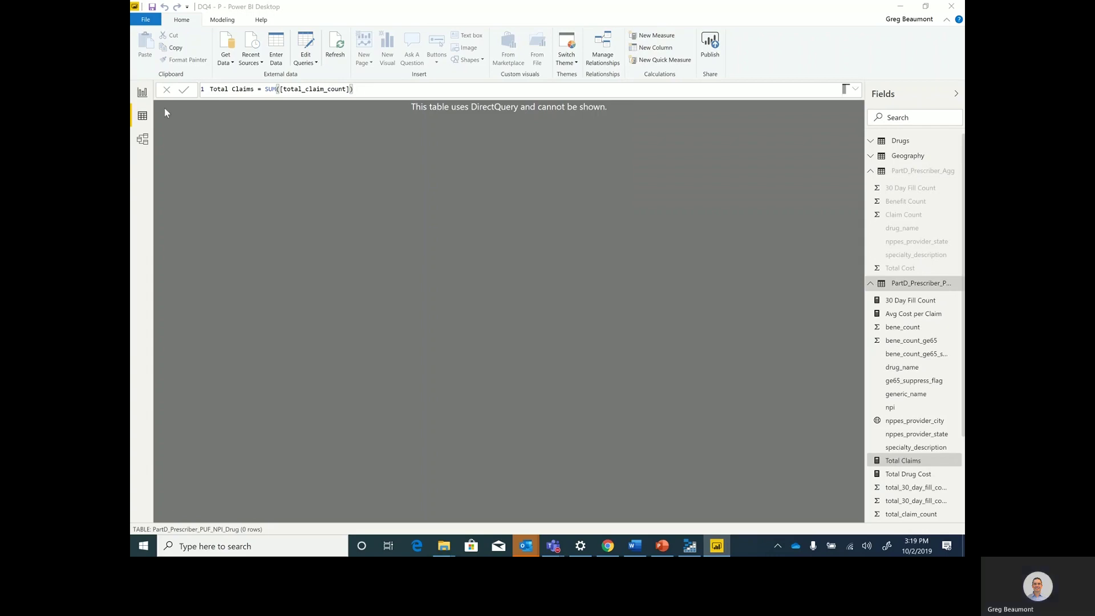
left_click(143, 139)
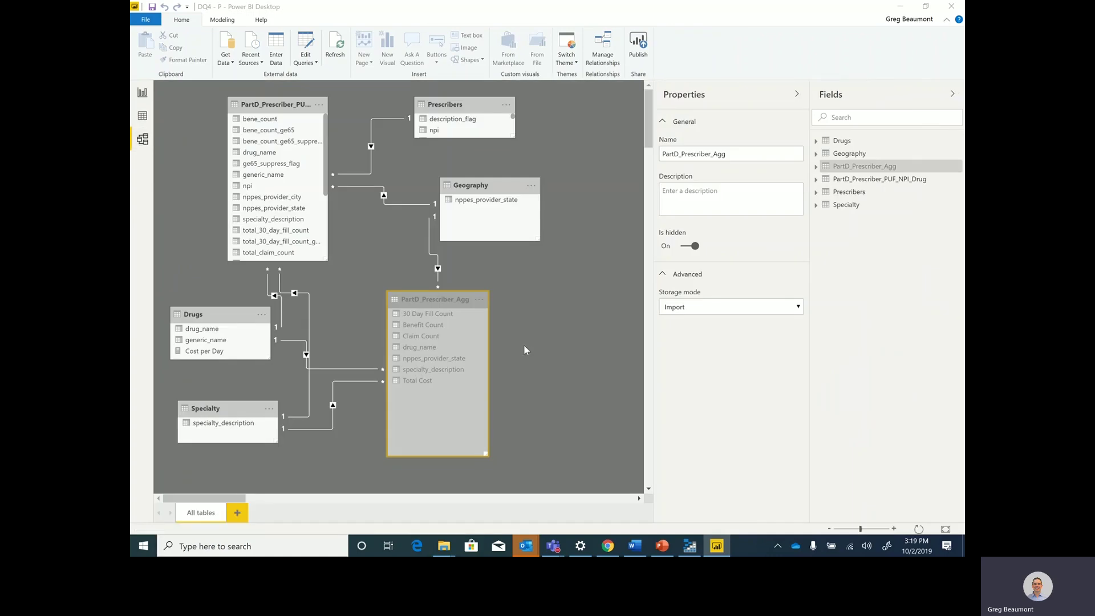
Step: Keep PartD_Prescriber_Agg on Import and show its aggregation mappings at precedence 10
left_click(792, 309)
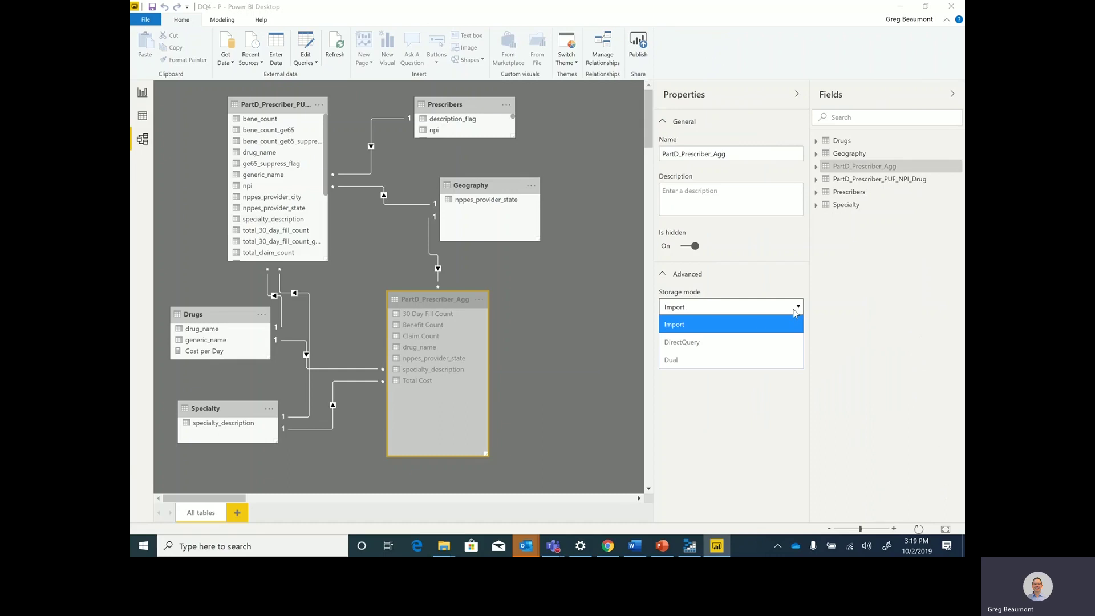
left_click(793, 309)
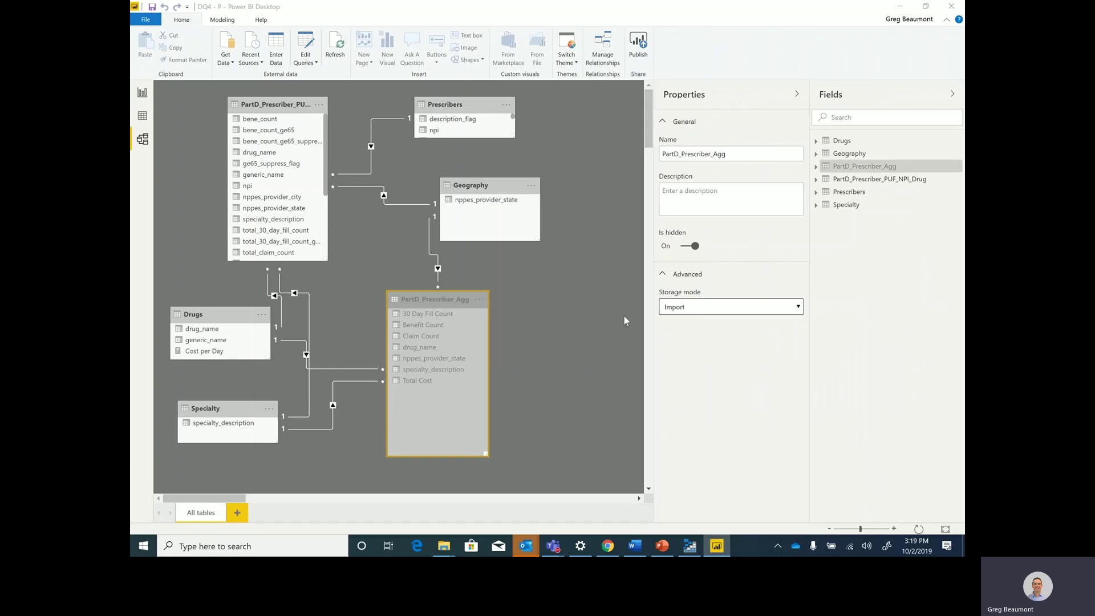
right_click(476, 314)
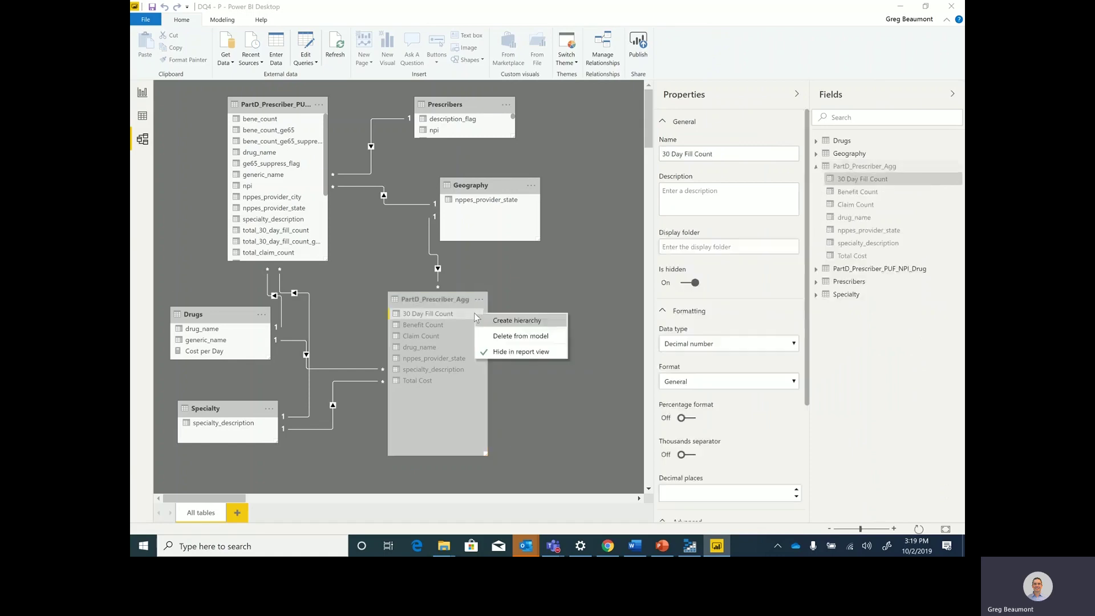
right_click(423, 305)
left_click(472, 340)
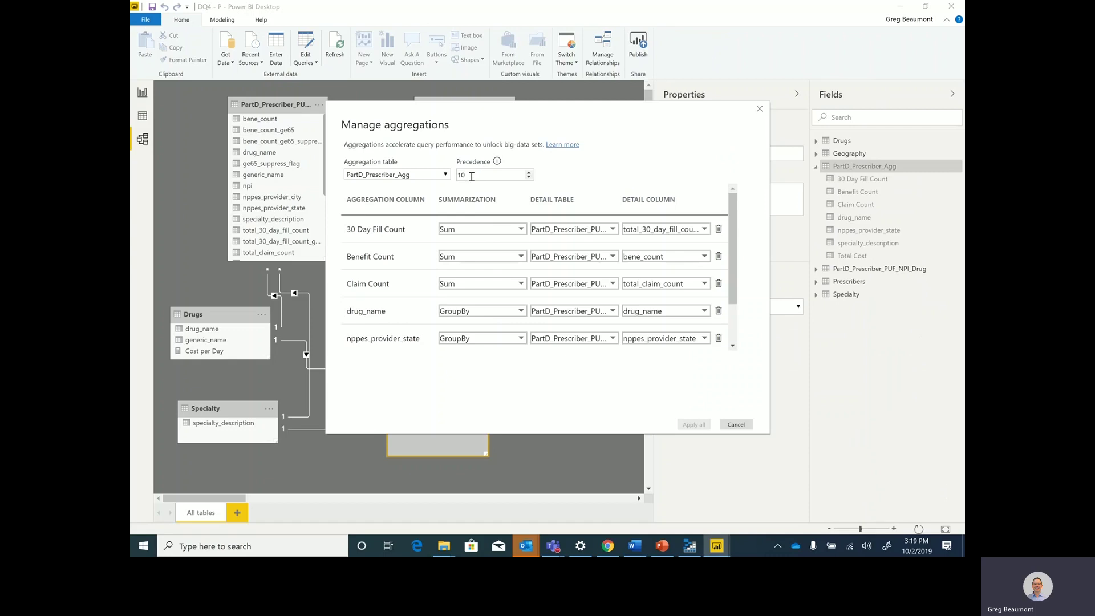
Step: Show the aggregation precedence slide, then return to Power BI's Summary Page report
key("alt+Tab")
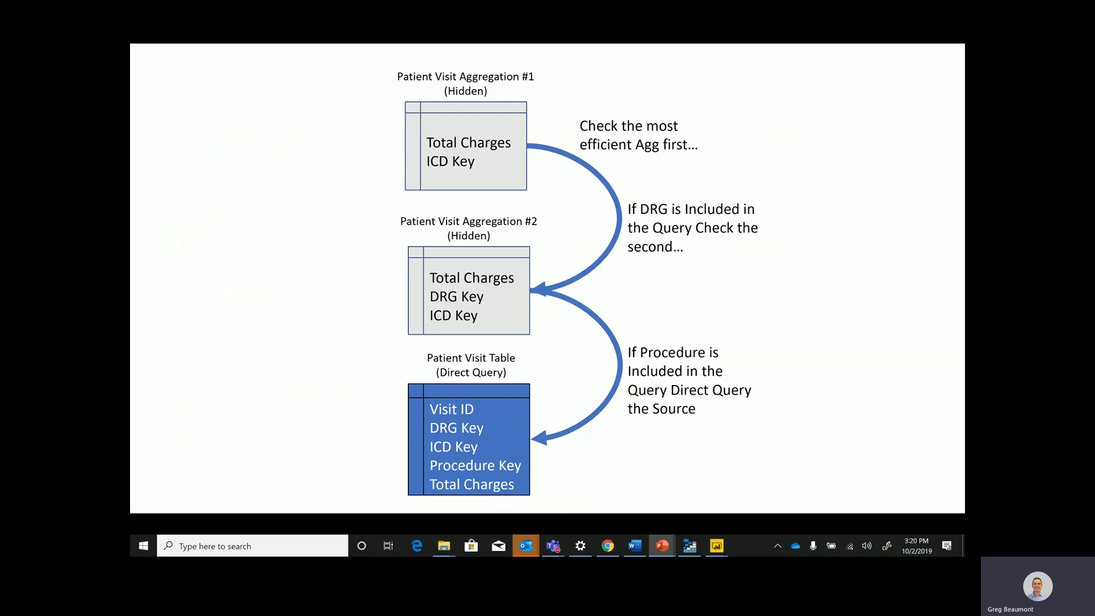
key("alt+Tab")
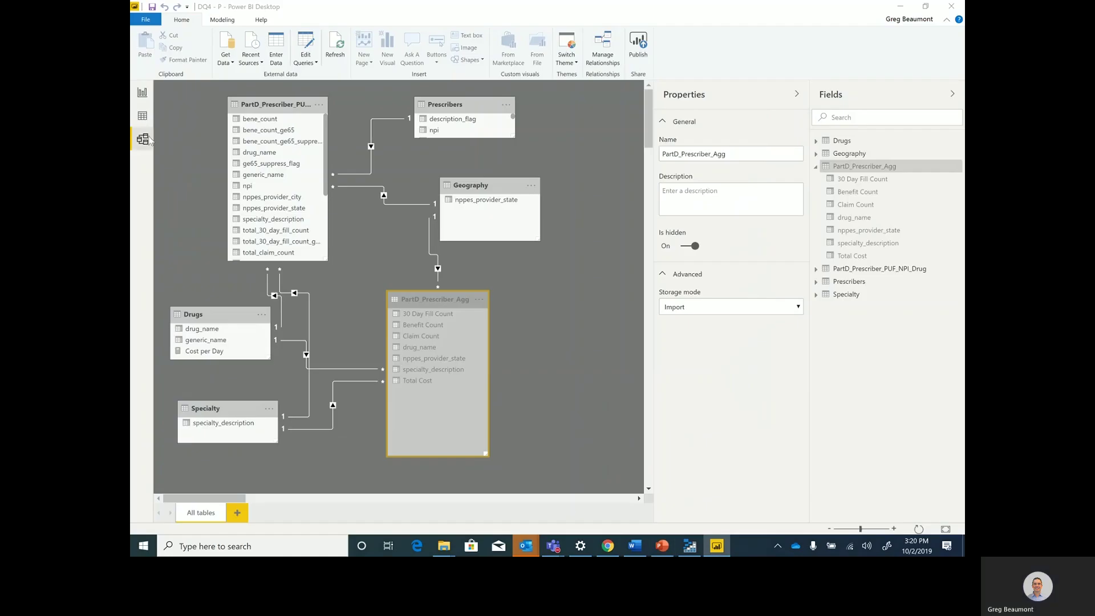
left_click(142, 93)
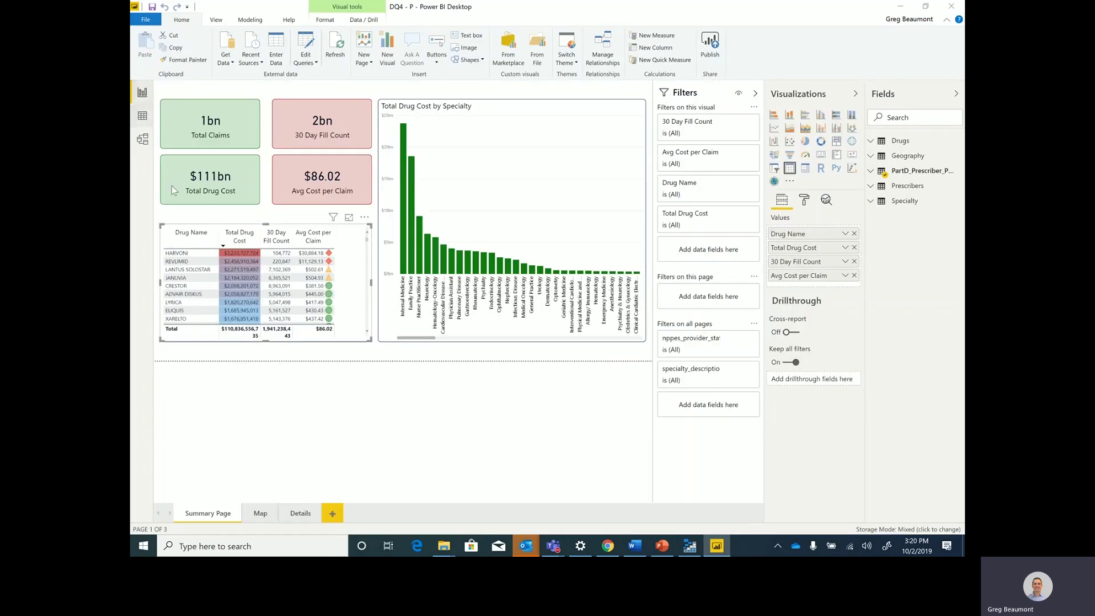
Step: Filter the drug table to HARVONI then REVLIMID, open Performance Analyzer with panes collapsed, and start recording
left_click(176, 253)
left_click(177, 262)
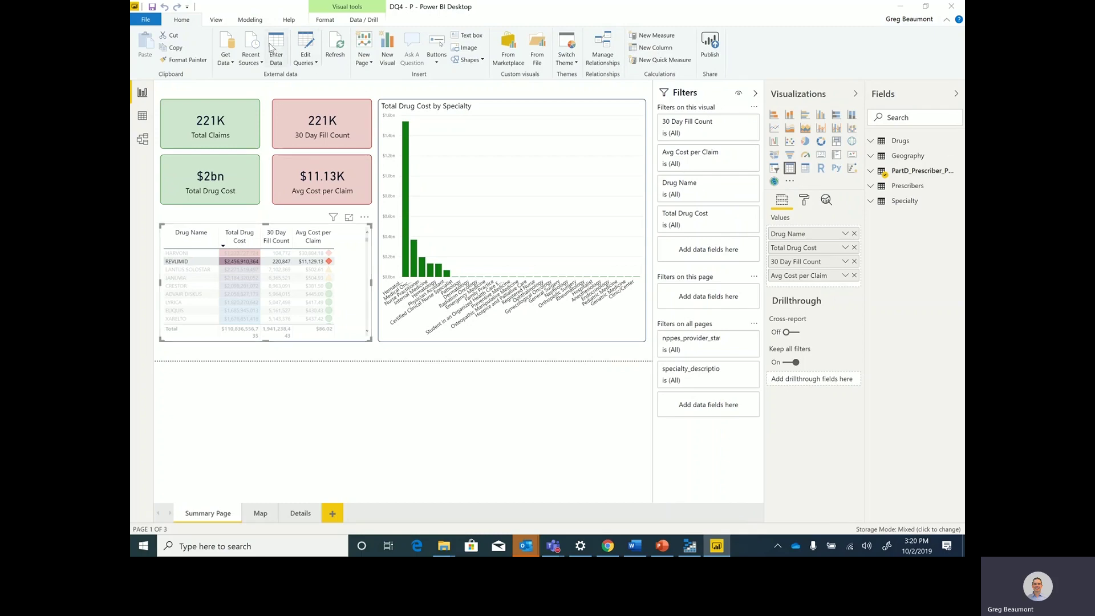
left_click(218, 21)
left_click(315, 36)
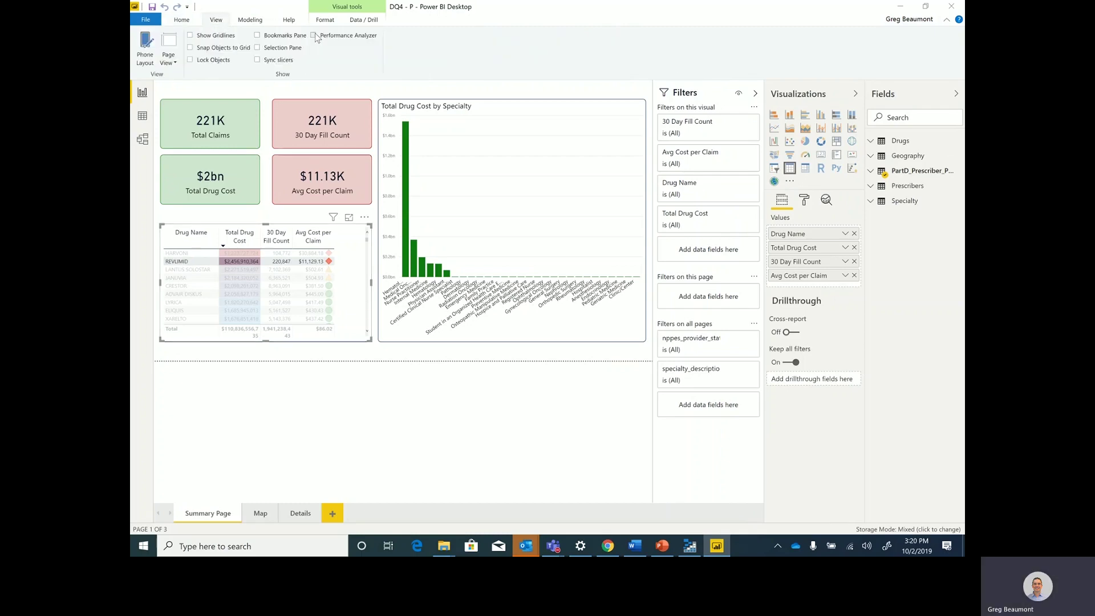
left_click(858, 90)
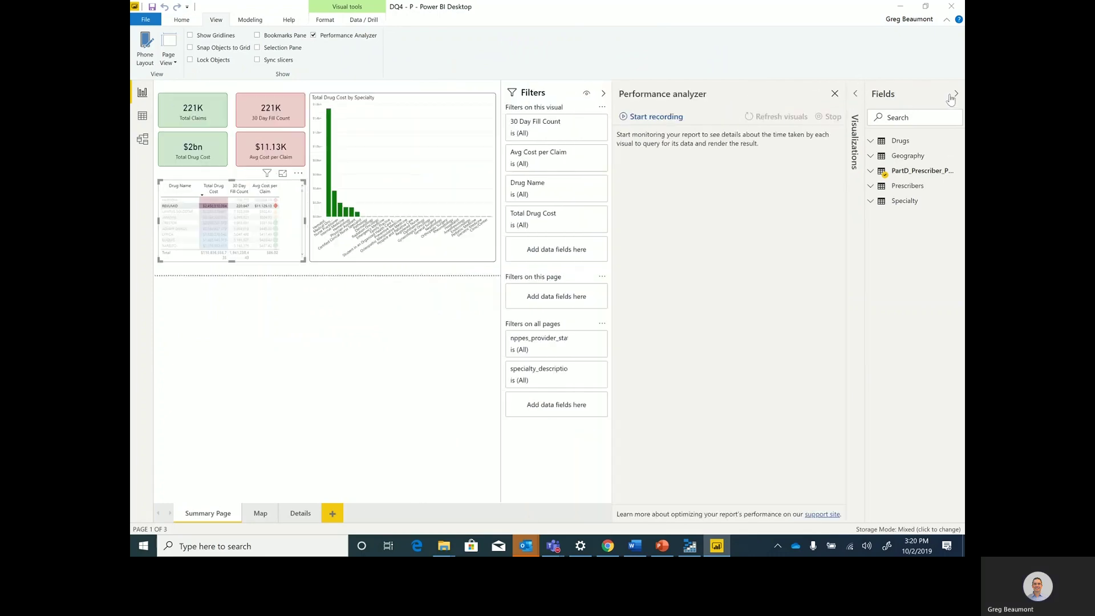
left_click(956, 93)
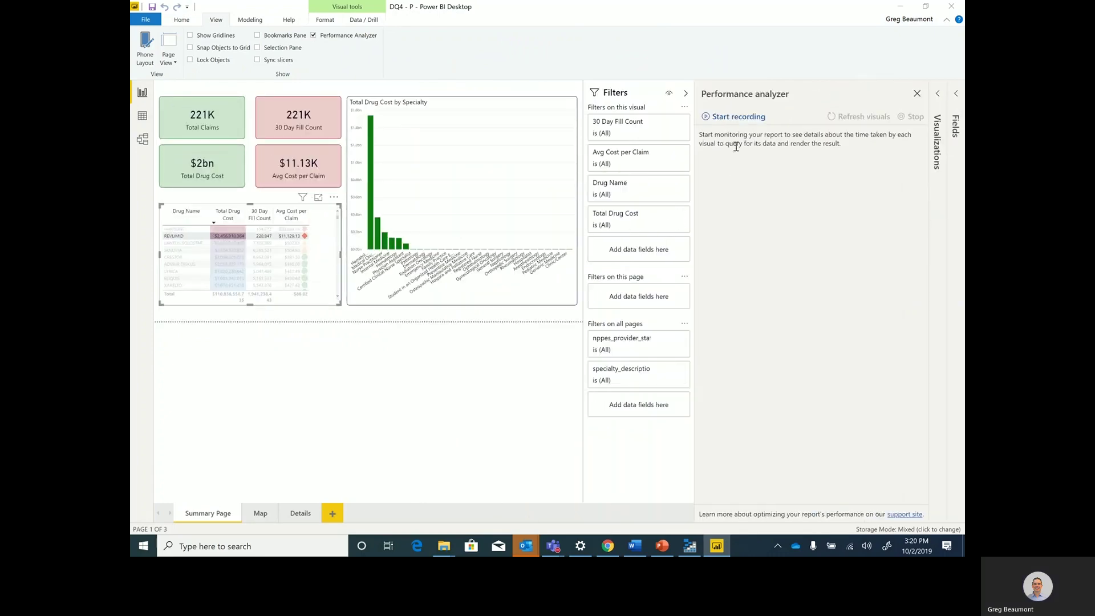
left_click(734, 120)
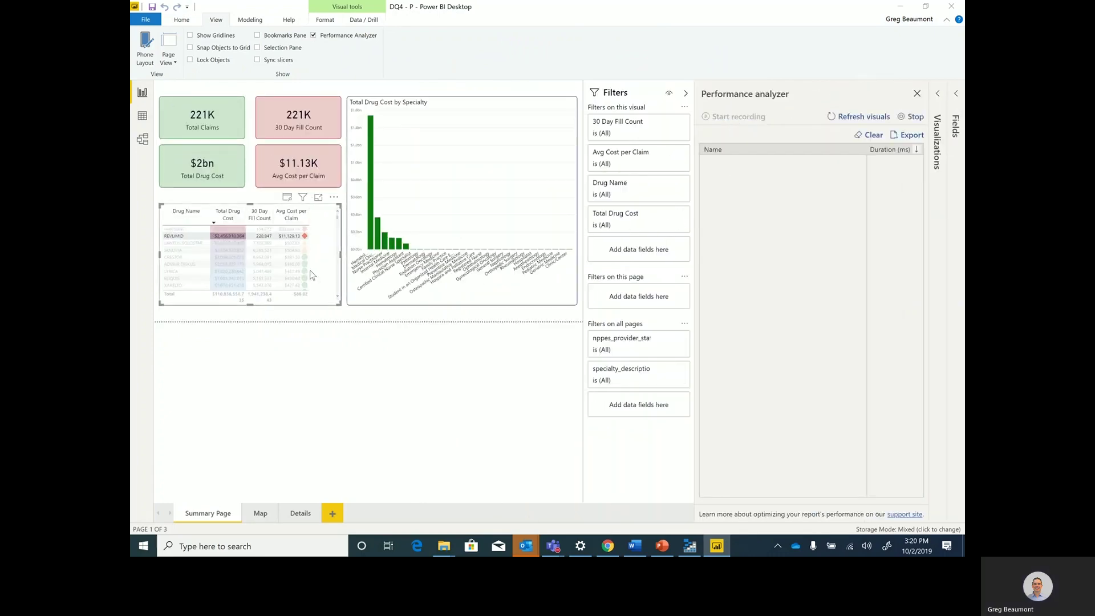
Step: Time a LANTUS SOLOSTAR cross-highlight, inspect the 331 ms Card query timing, then go to the Map page
left_click(180, 241)
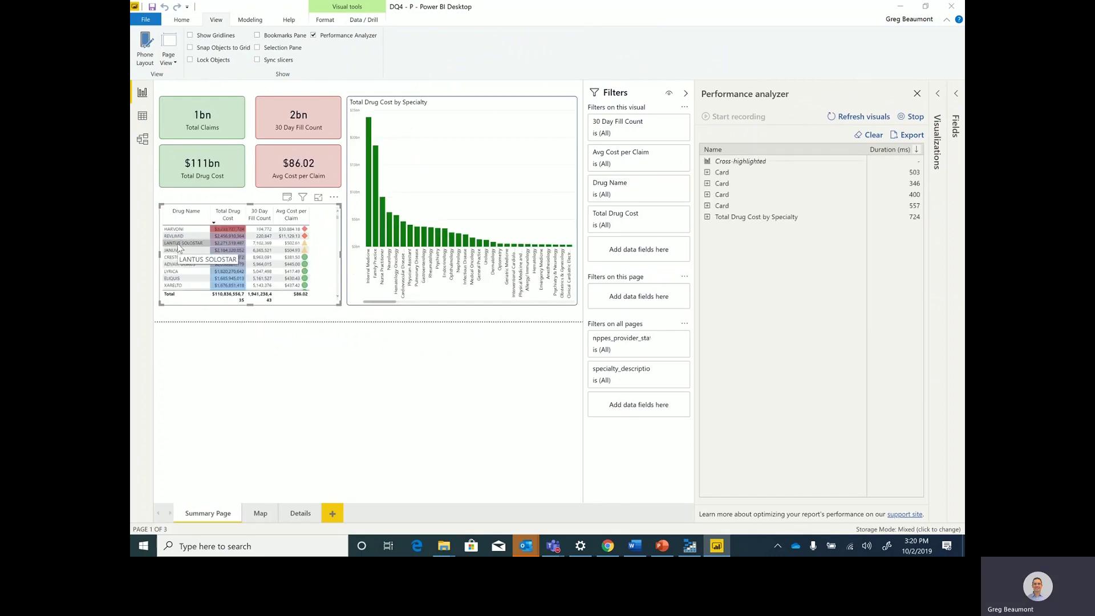
left_click(178, 244)
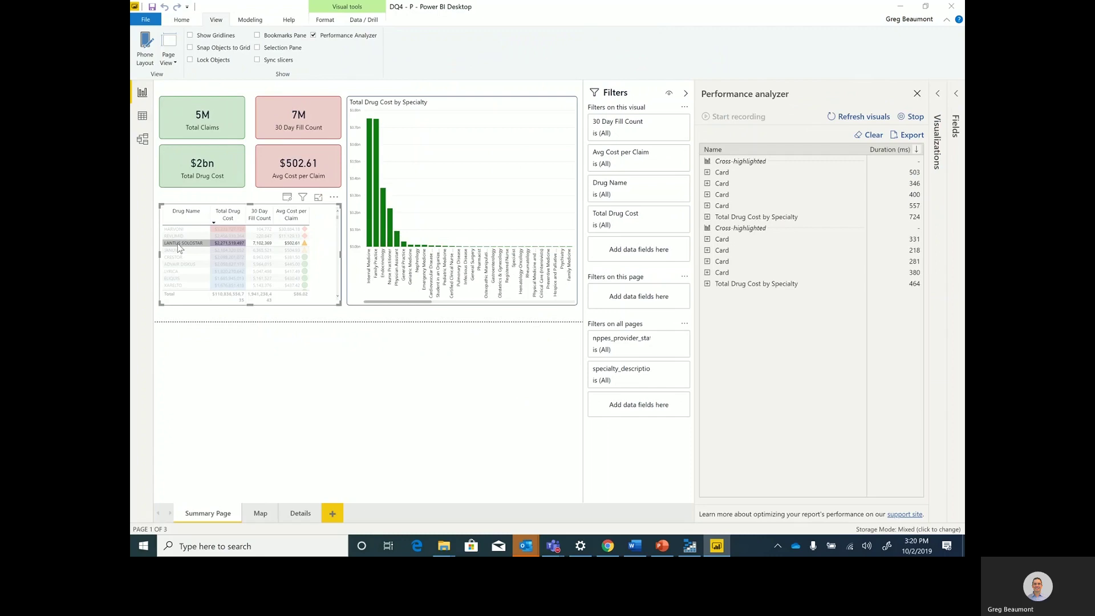
left_click(177, 244)
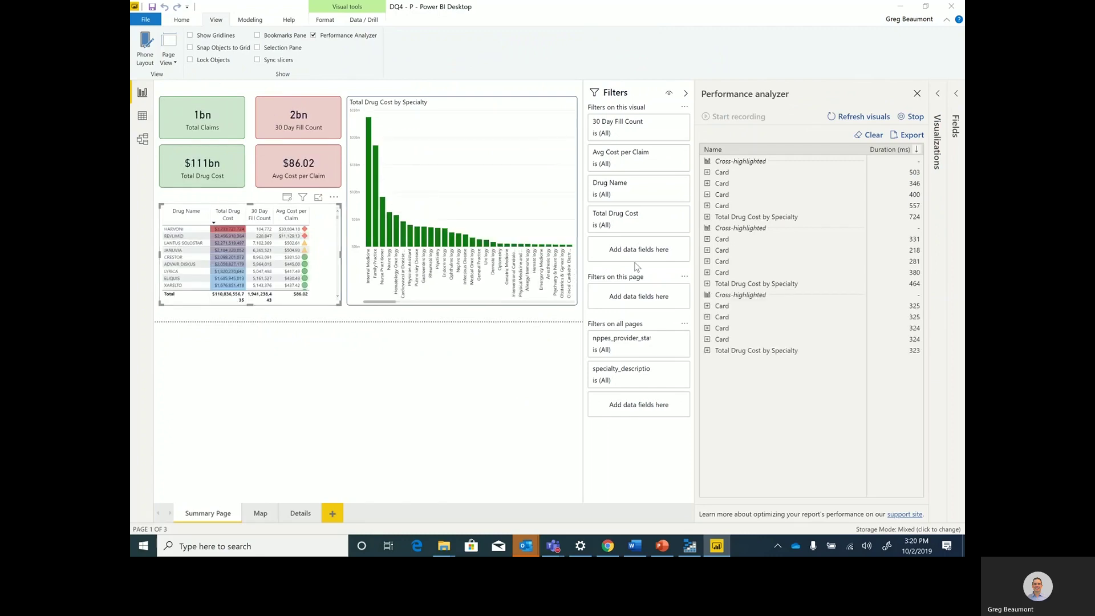
left_click(707, 239)
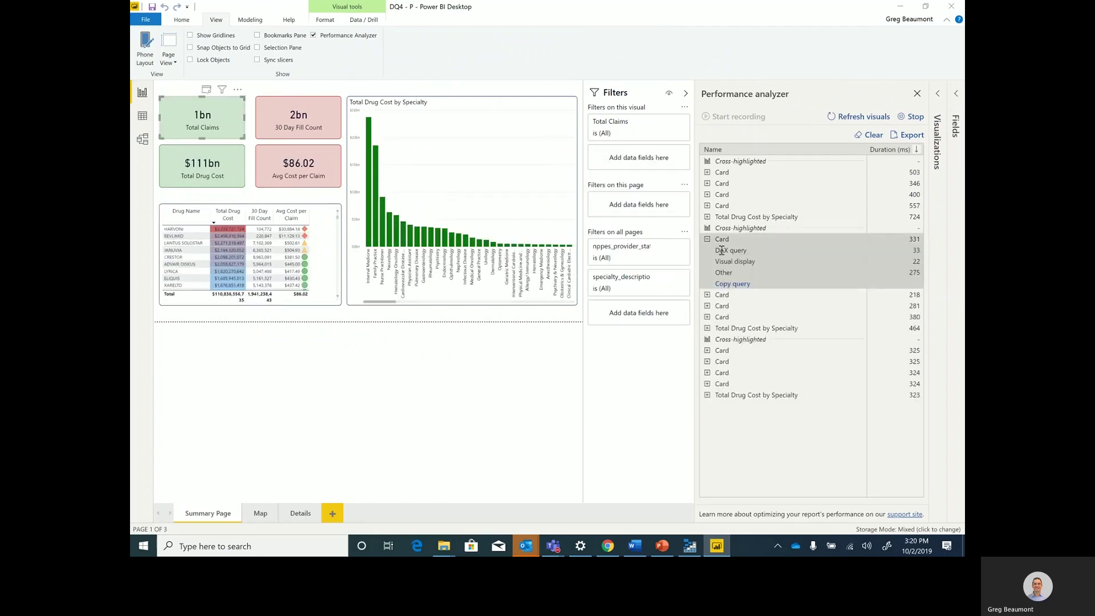
mouse_move(721, 251)
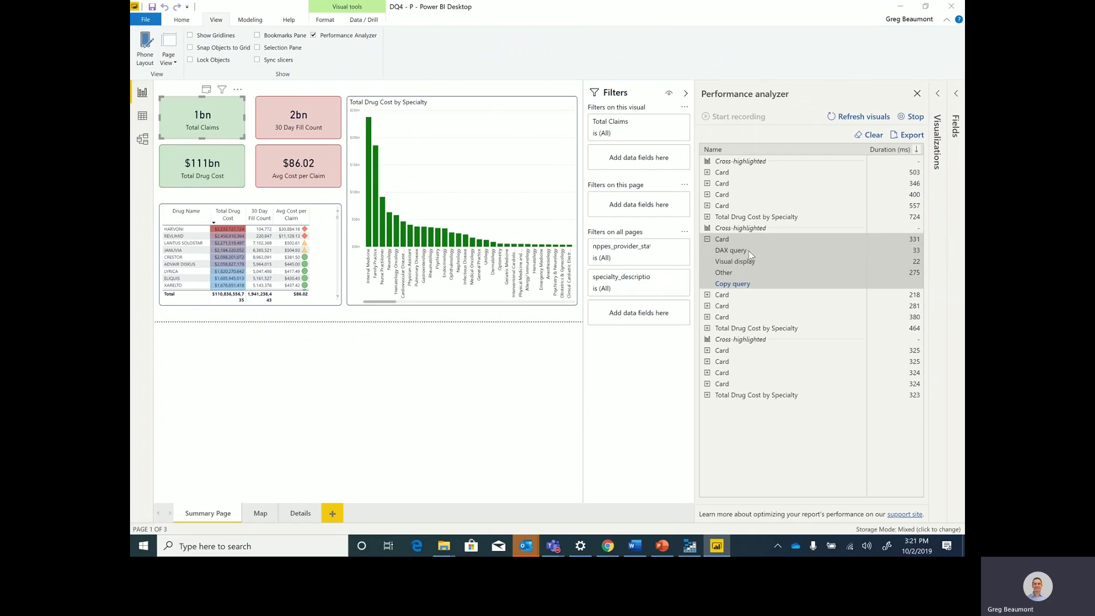
left_click(260, 512)
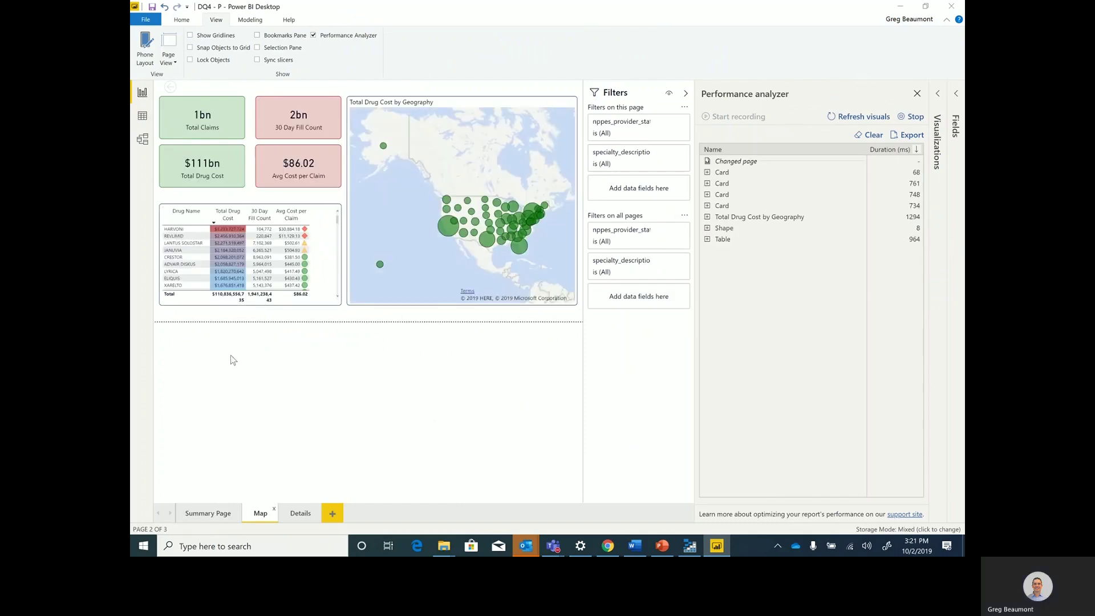
Step: Cross-highlight REVLIMID then LANTUS SOLOSTAR, filter all pages to Anesthesiology, and clear the highlight
left_click(180, 236)
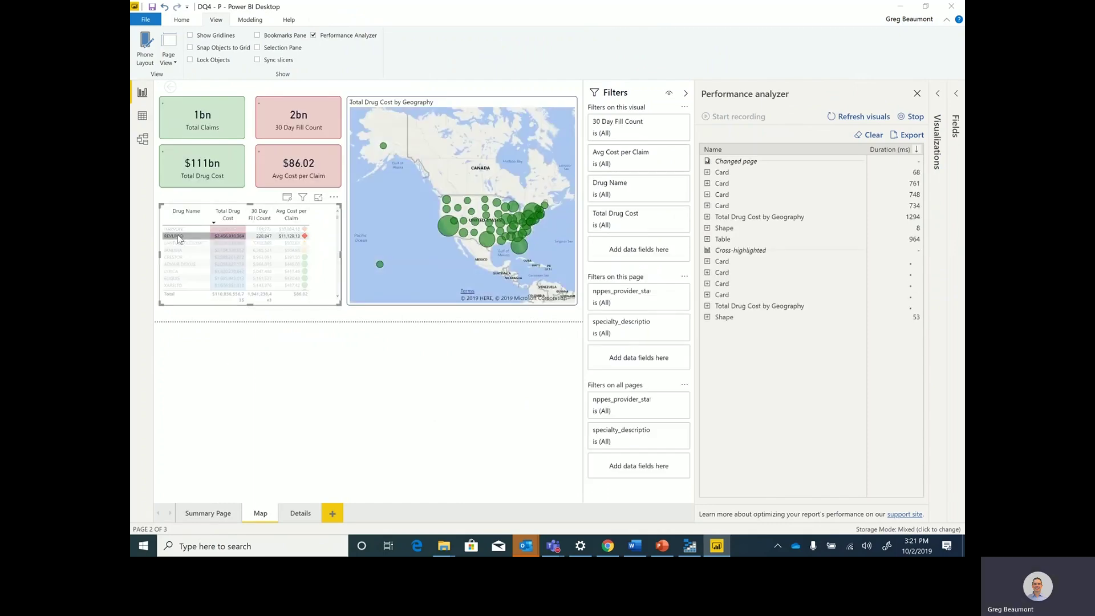
left_click(181, 243)
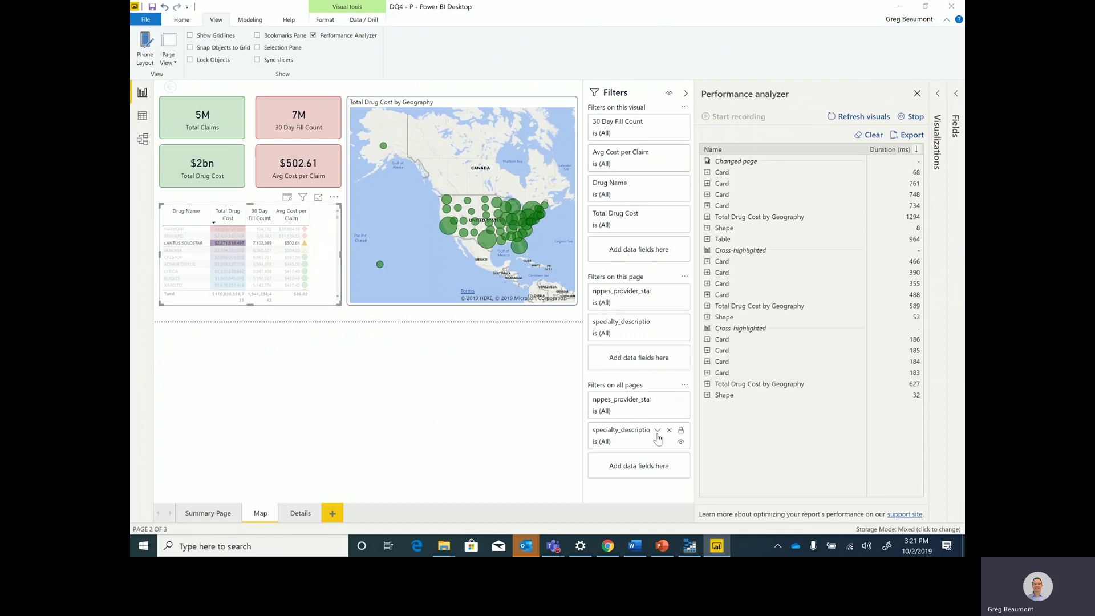
left_click(658, 431)
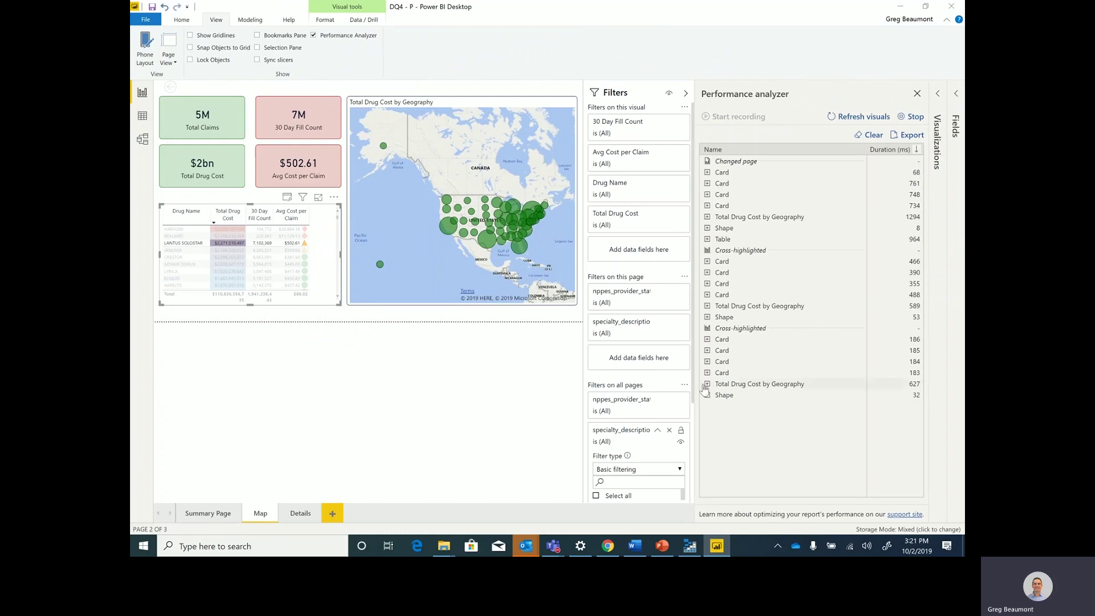
scroll(696, 411, "down", 3)
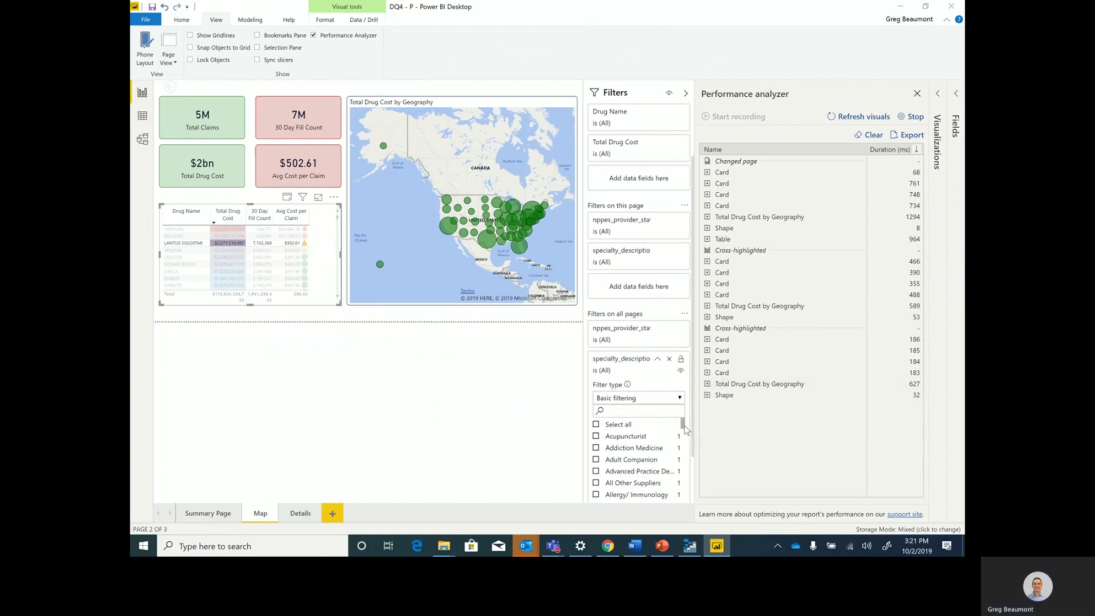
mouse_move(683, 423)
left_mouse_down()
mouse_move(685, 451)
mouse_move(684, 433)
left_mouse_up()
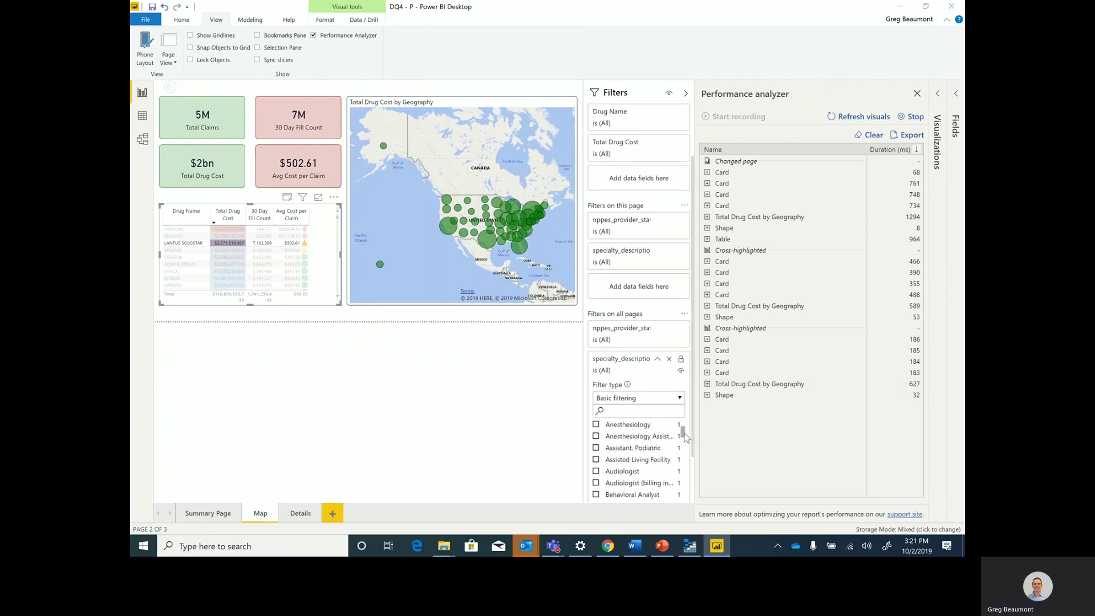
left_click(596, 425)
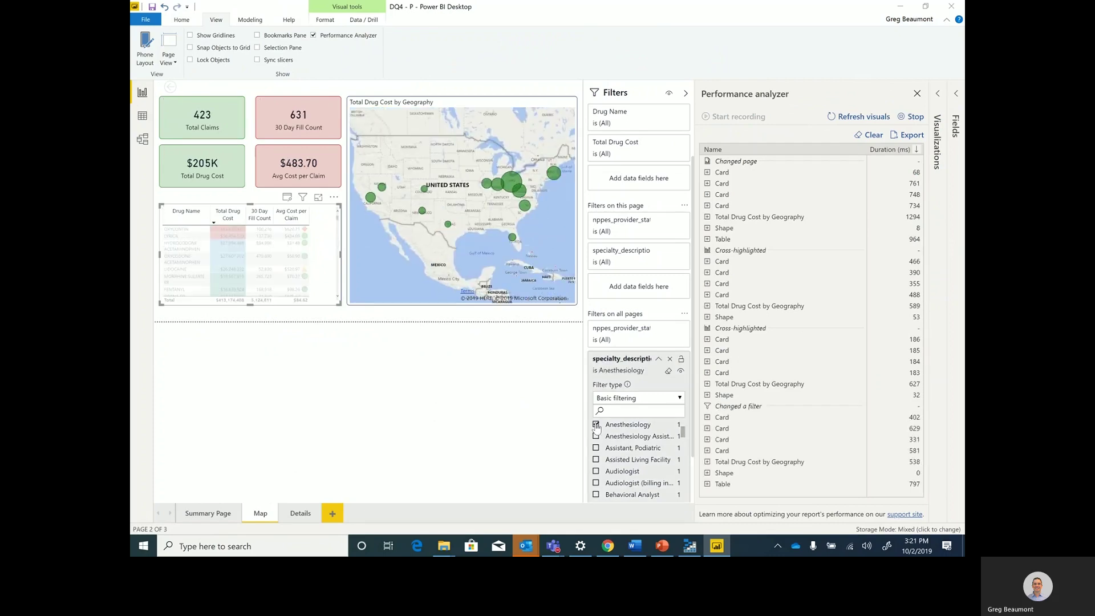
left_click(330, 251)
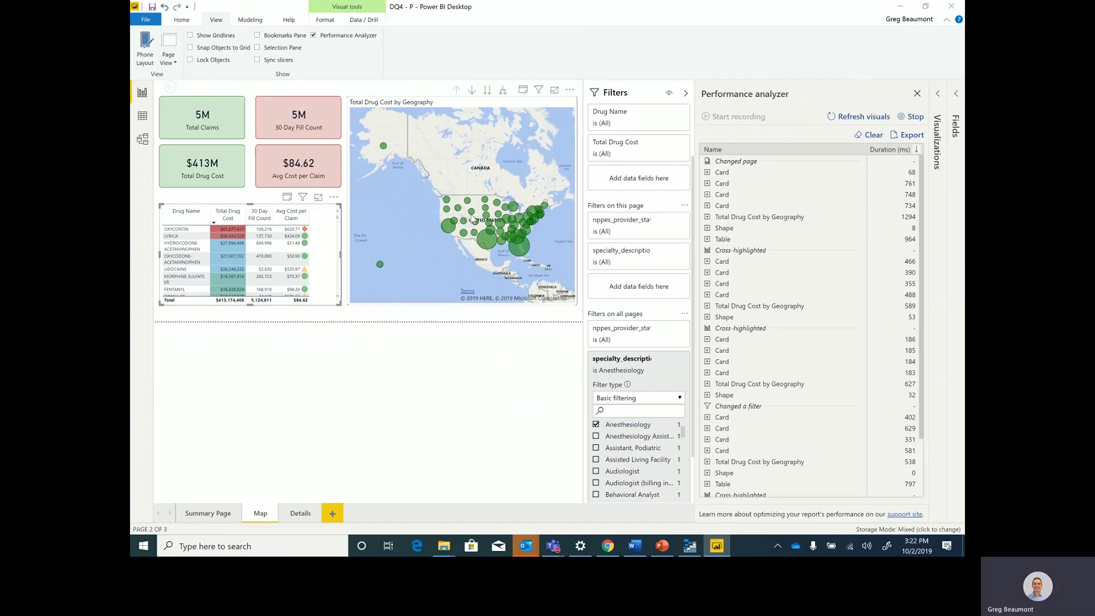
Step: Drill the map into Wyoming and expand its 3123 ms timing entry, showing 2794 ms Direct query
mouse_move(474, 215)
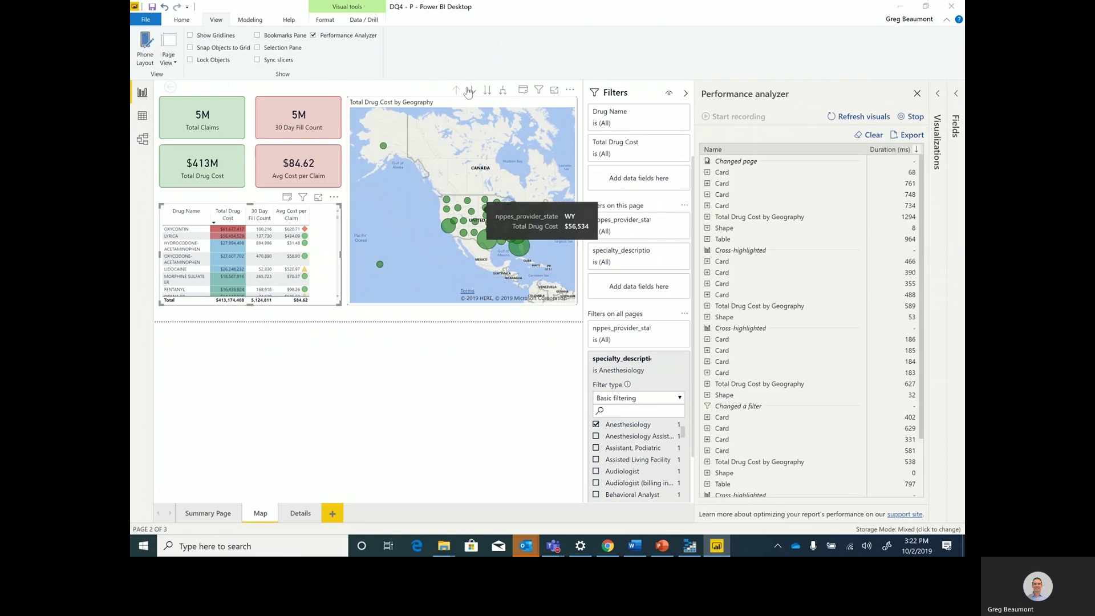
left_click(472, 90)
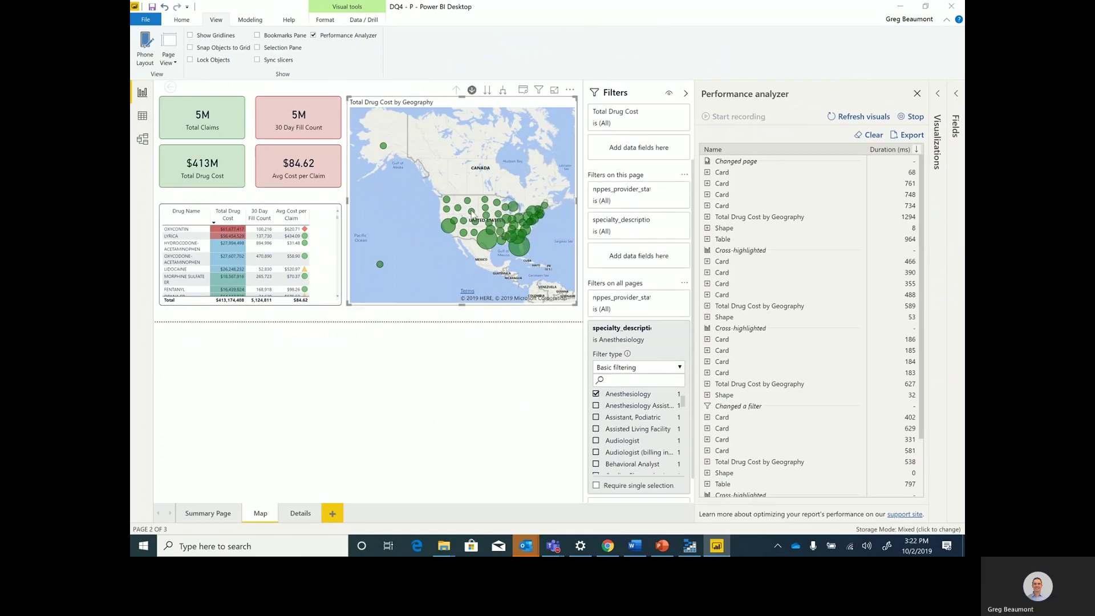
left_click(473, 215)
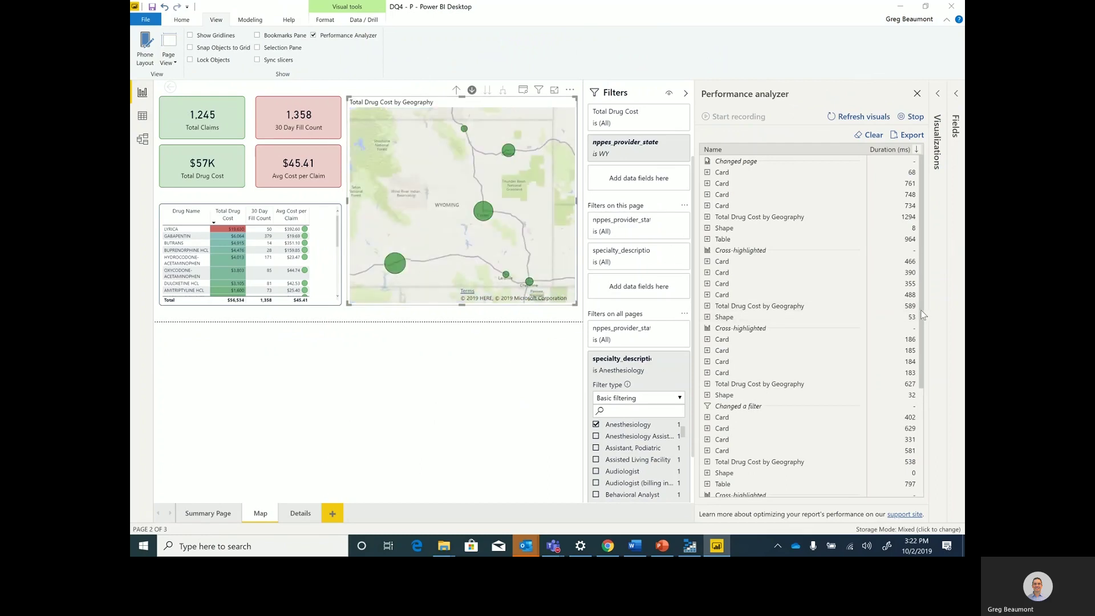
left_click_drag(923, 314, 935, 437)
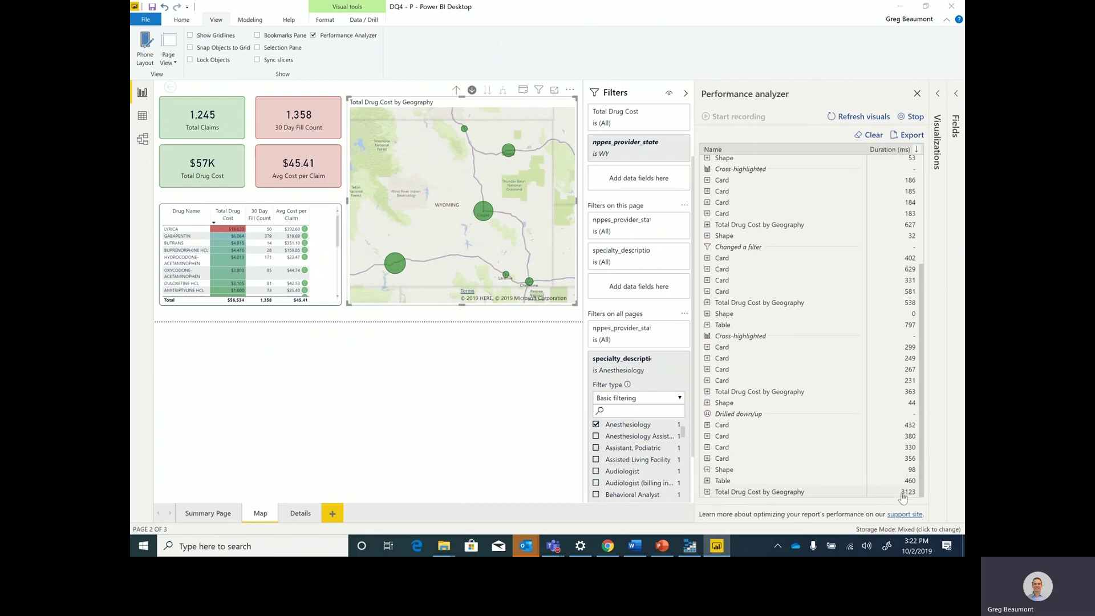
left_click(707, 491)
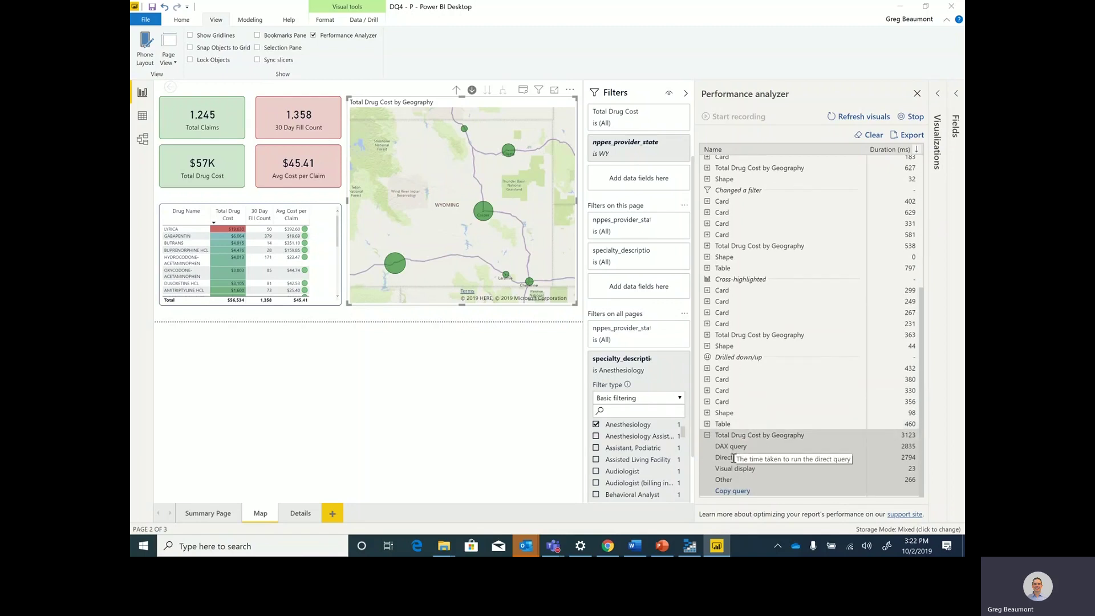
mouse_move(724, 449)
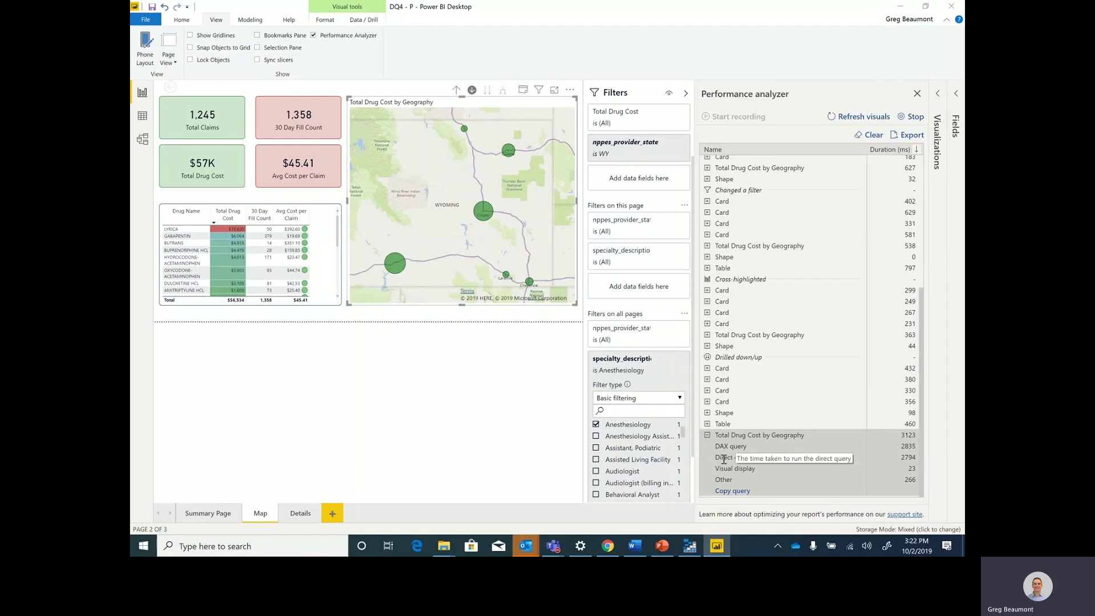
Step: Drill through from the Casper bubble to the Details page
right_click(482, 212)
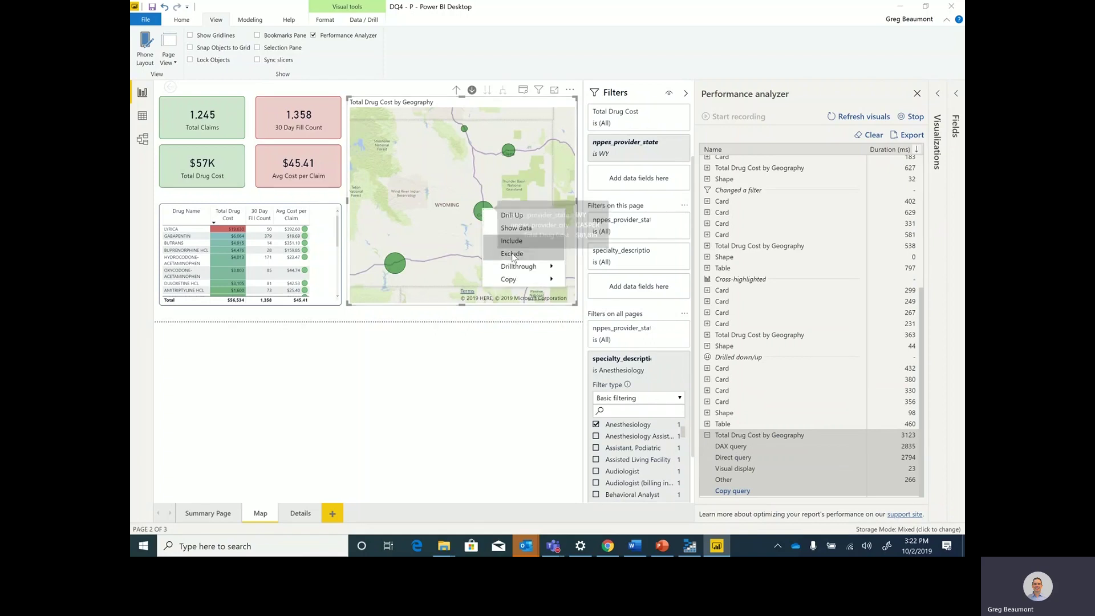
mouse_move(536, 266)
left_click(581, 268)
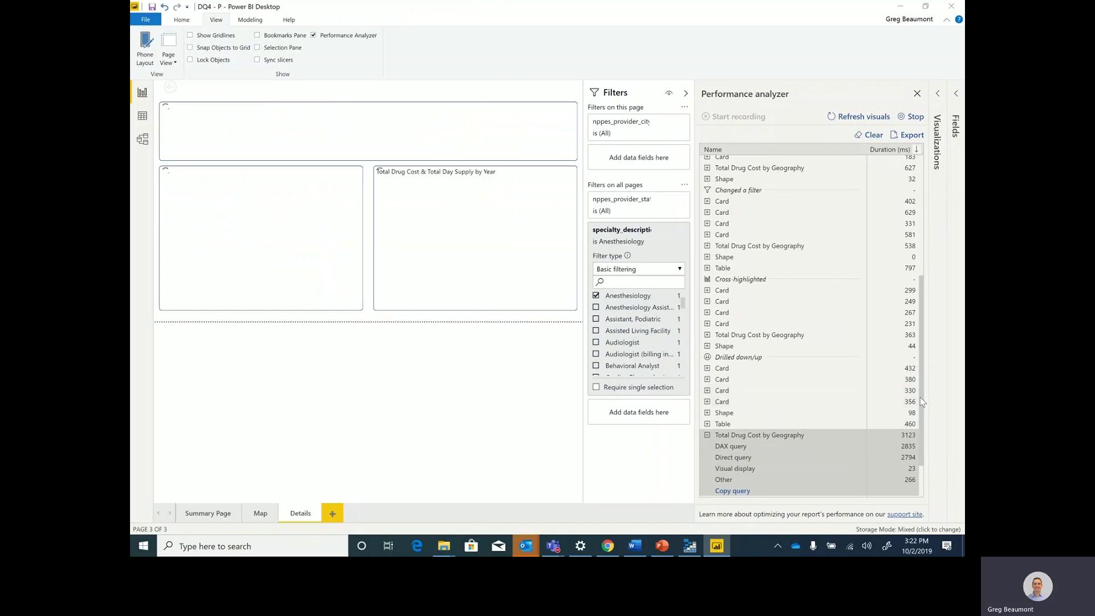
Step: Expand the Table visual's timing in Performance analyzer: 27332 ms total, 20867 ms Direct query
left_click_drag(919, 397, 923, 449)
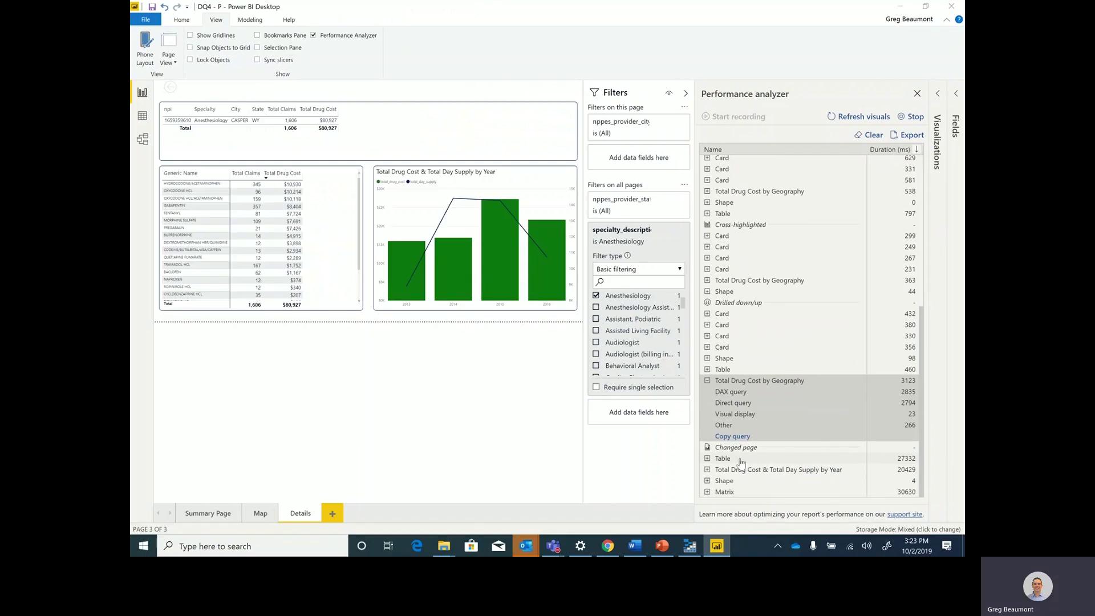
left_click(708, 461)
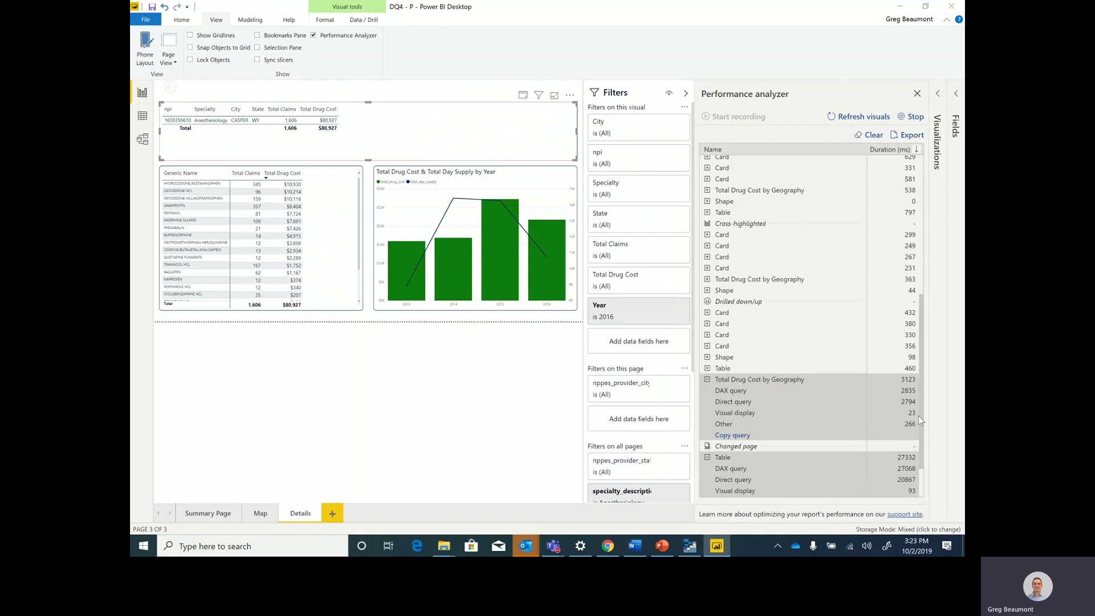
left_click_drag(919, 415, 922, 442)
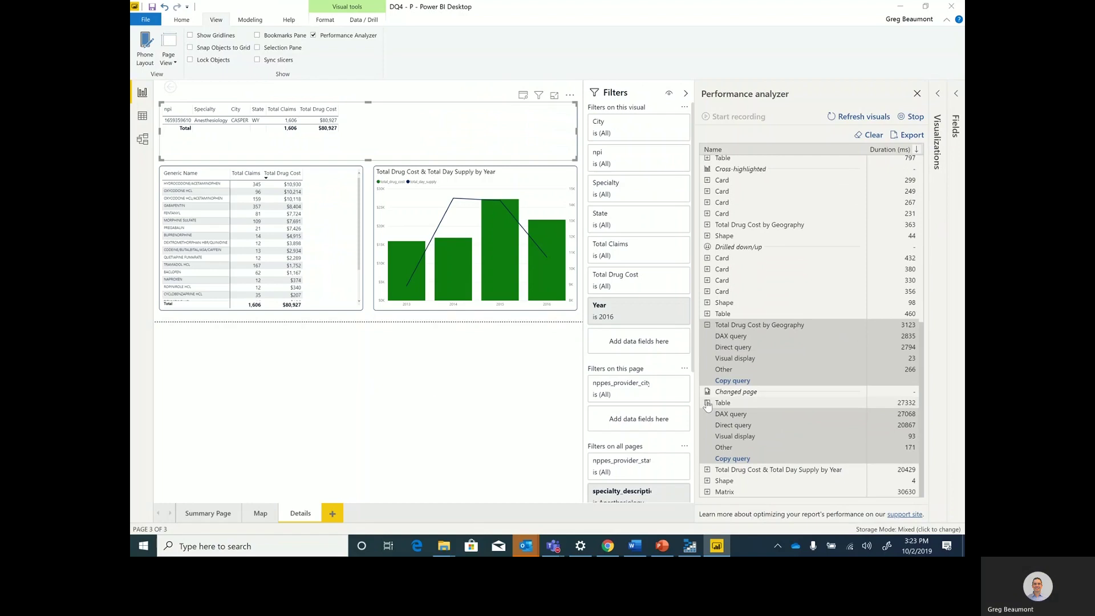
Step: Launch Notepad from a Windows search for 'notep'
left_click(276, 545)
type("notep")
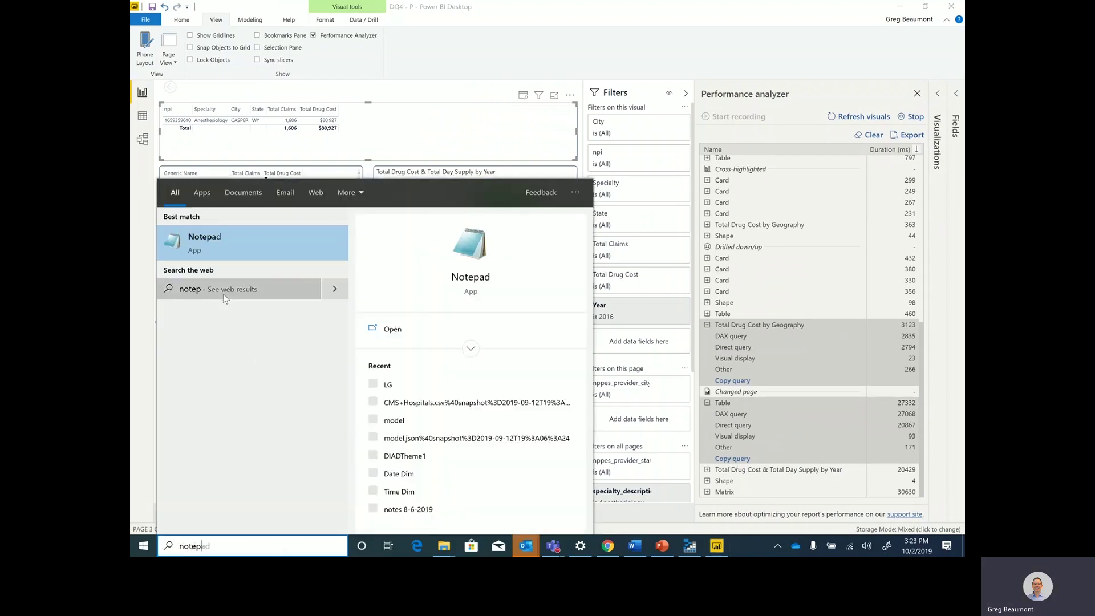
key("Return")
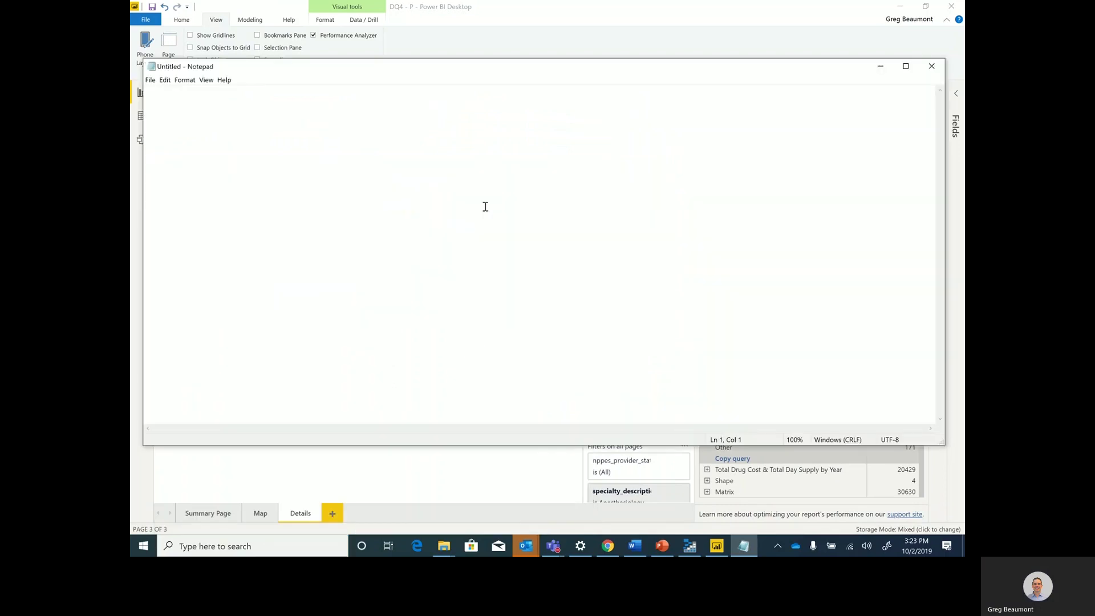
Step: Paste the copied DAX and SQL query into Notepad and scroll through it
key("ctrl+v")
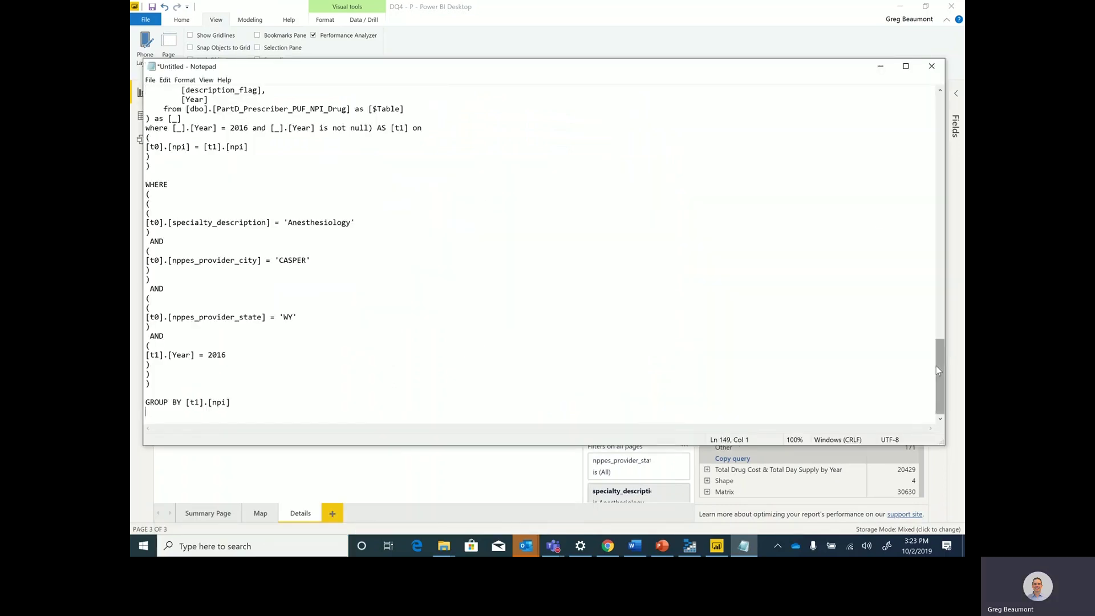
left_click_drag(935, 365, 939, 94)
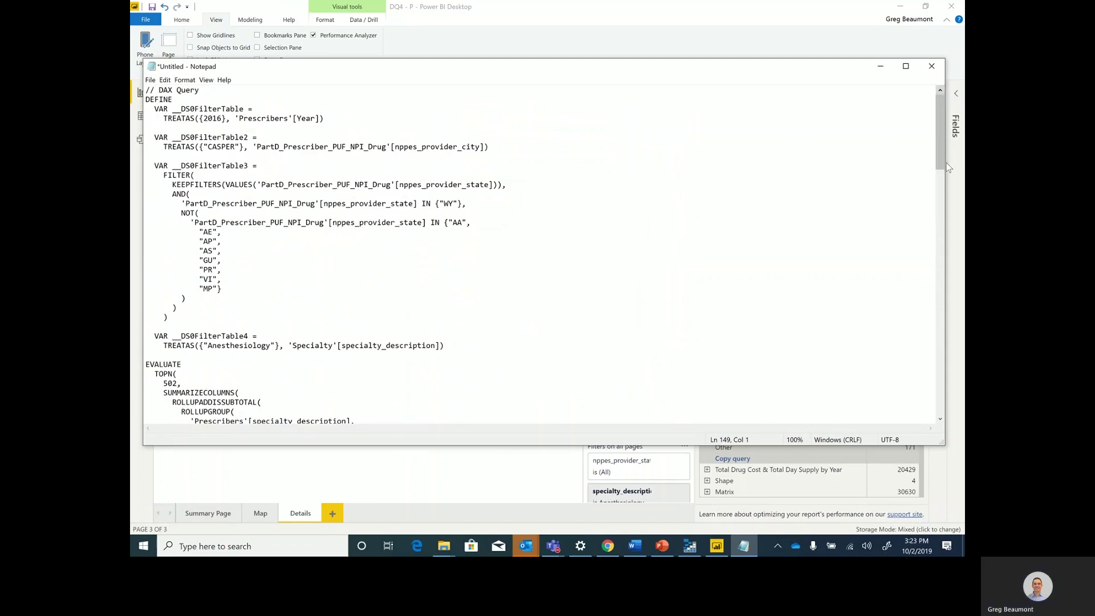
left_click_drag(946, 162, 949, 419)
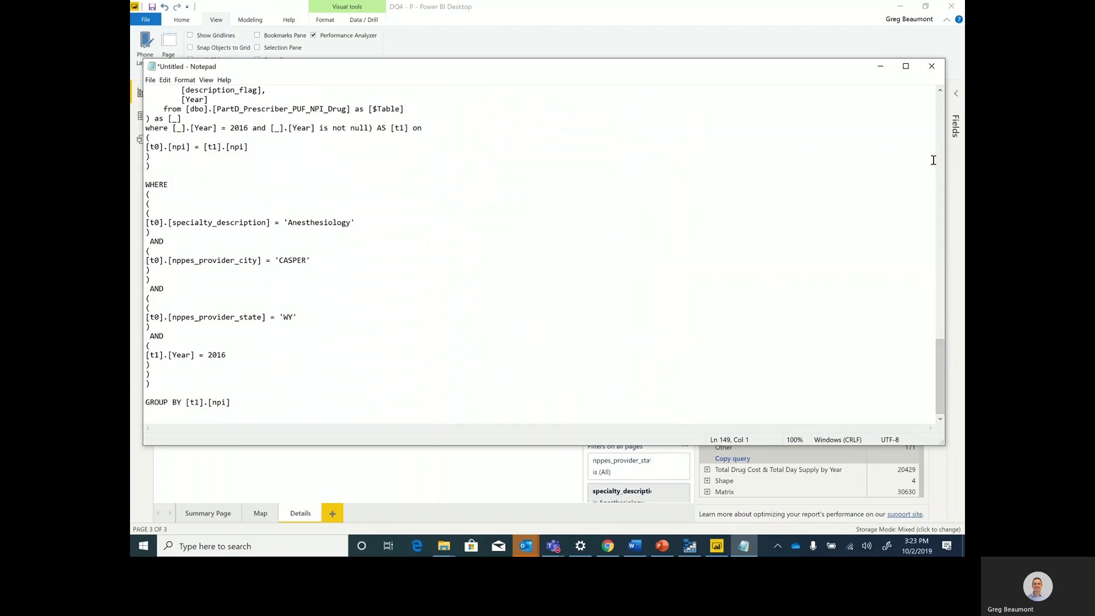